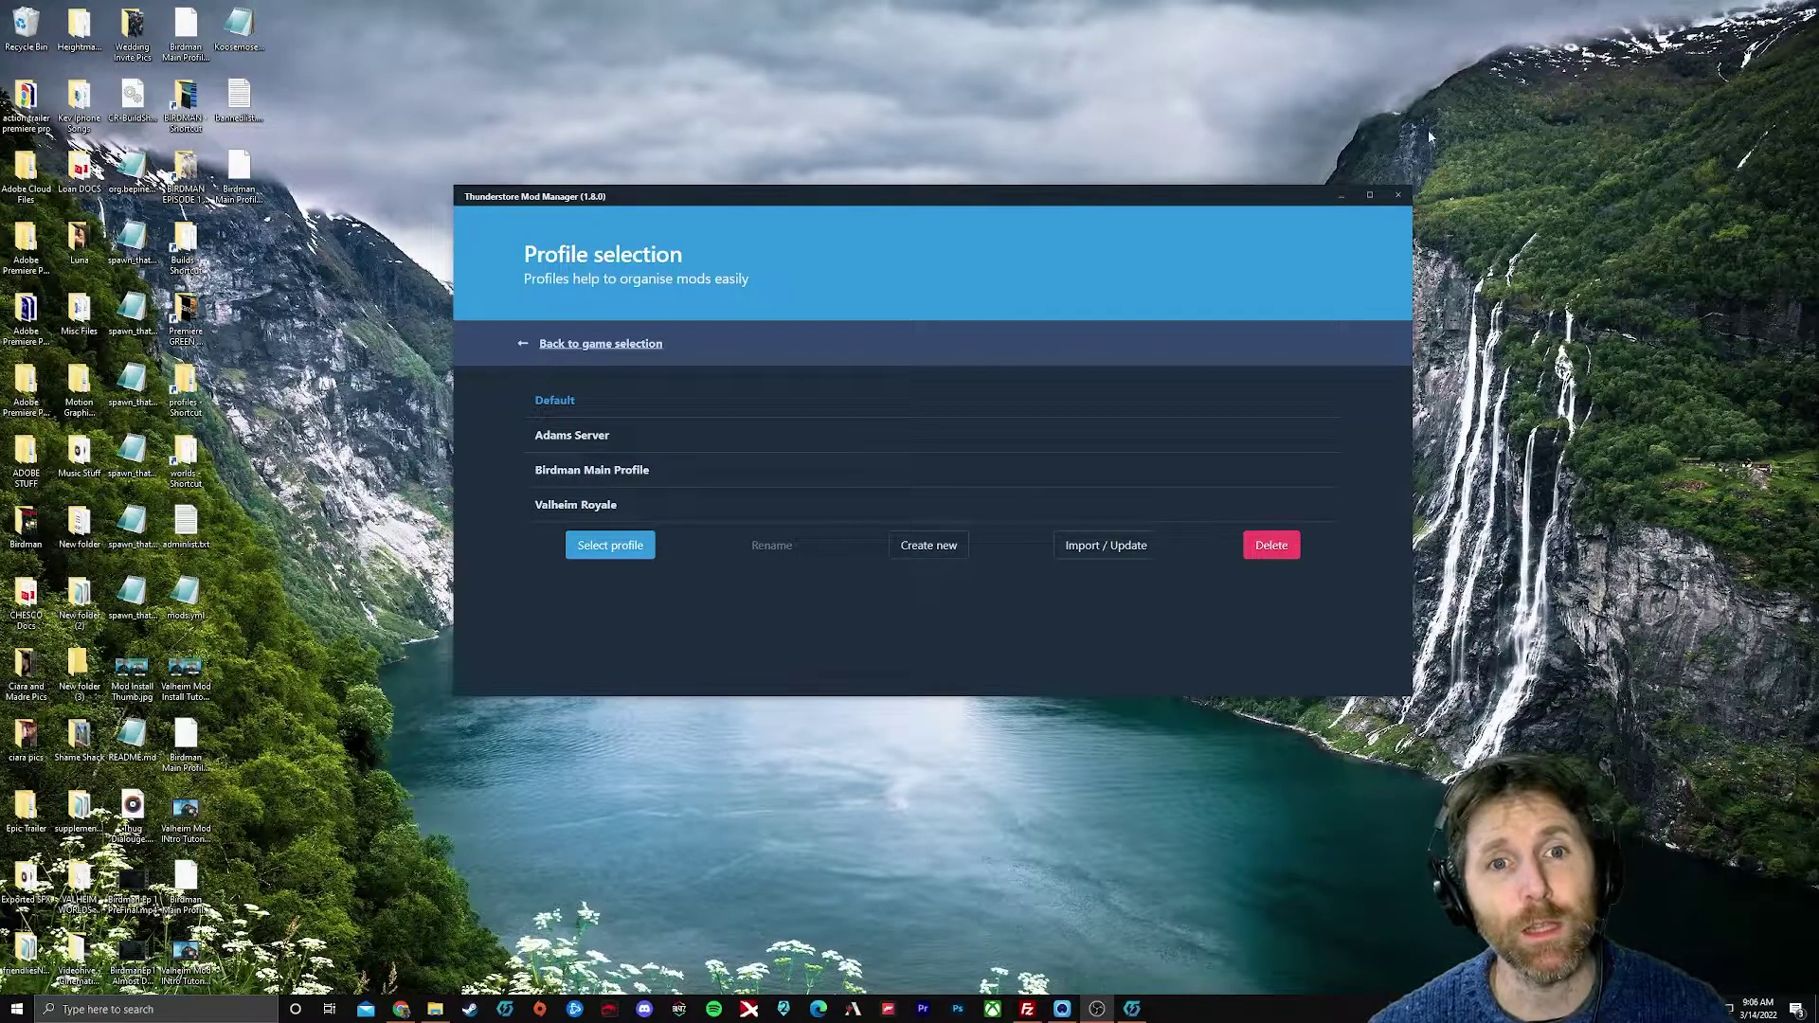
# - Load the Default profile so its installed Valheim mods are listed
pyautogui.click(610, 548)
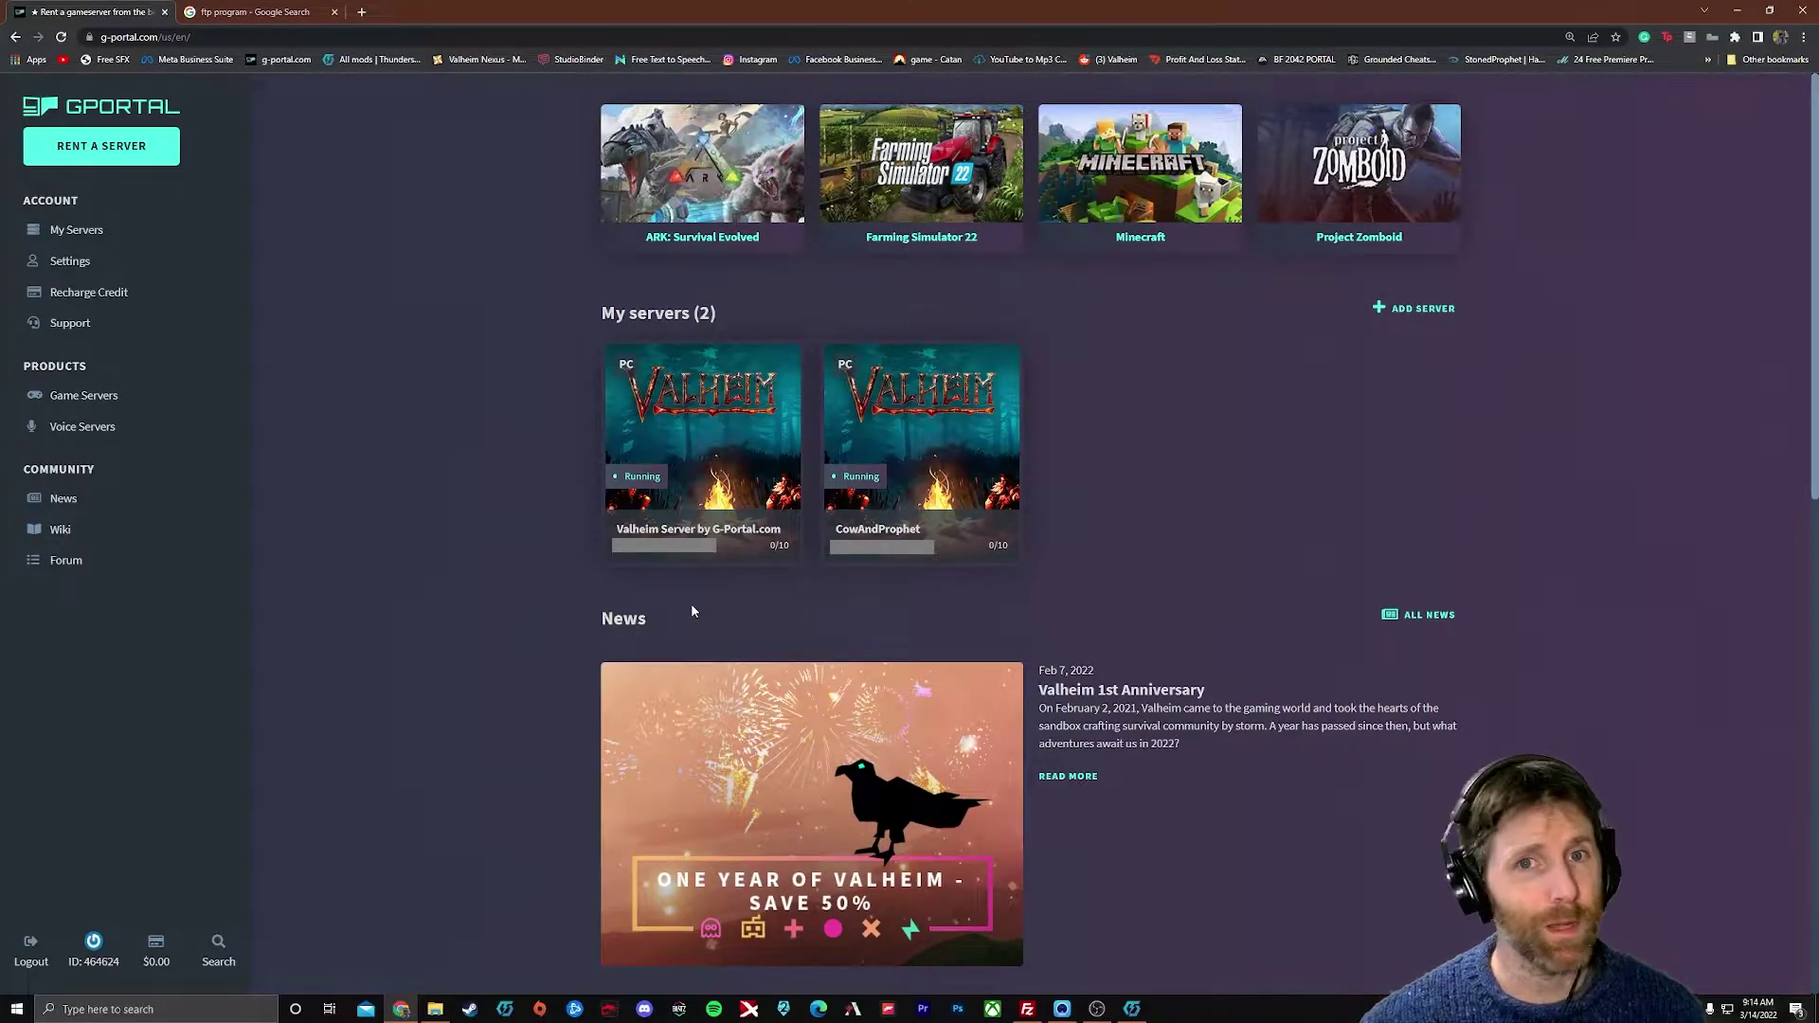
# - Open the Valheim server's status page, review its FTP access data, and open the FTP client instructions
pyautogui.click(893, 406)
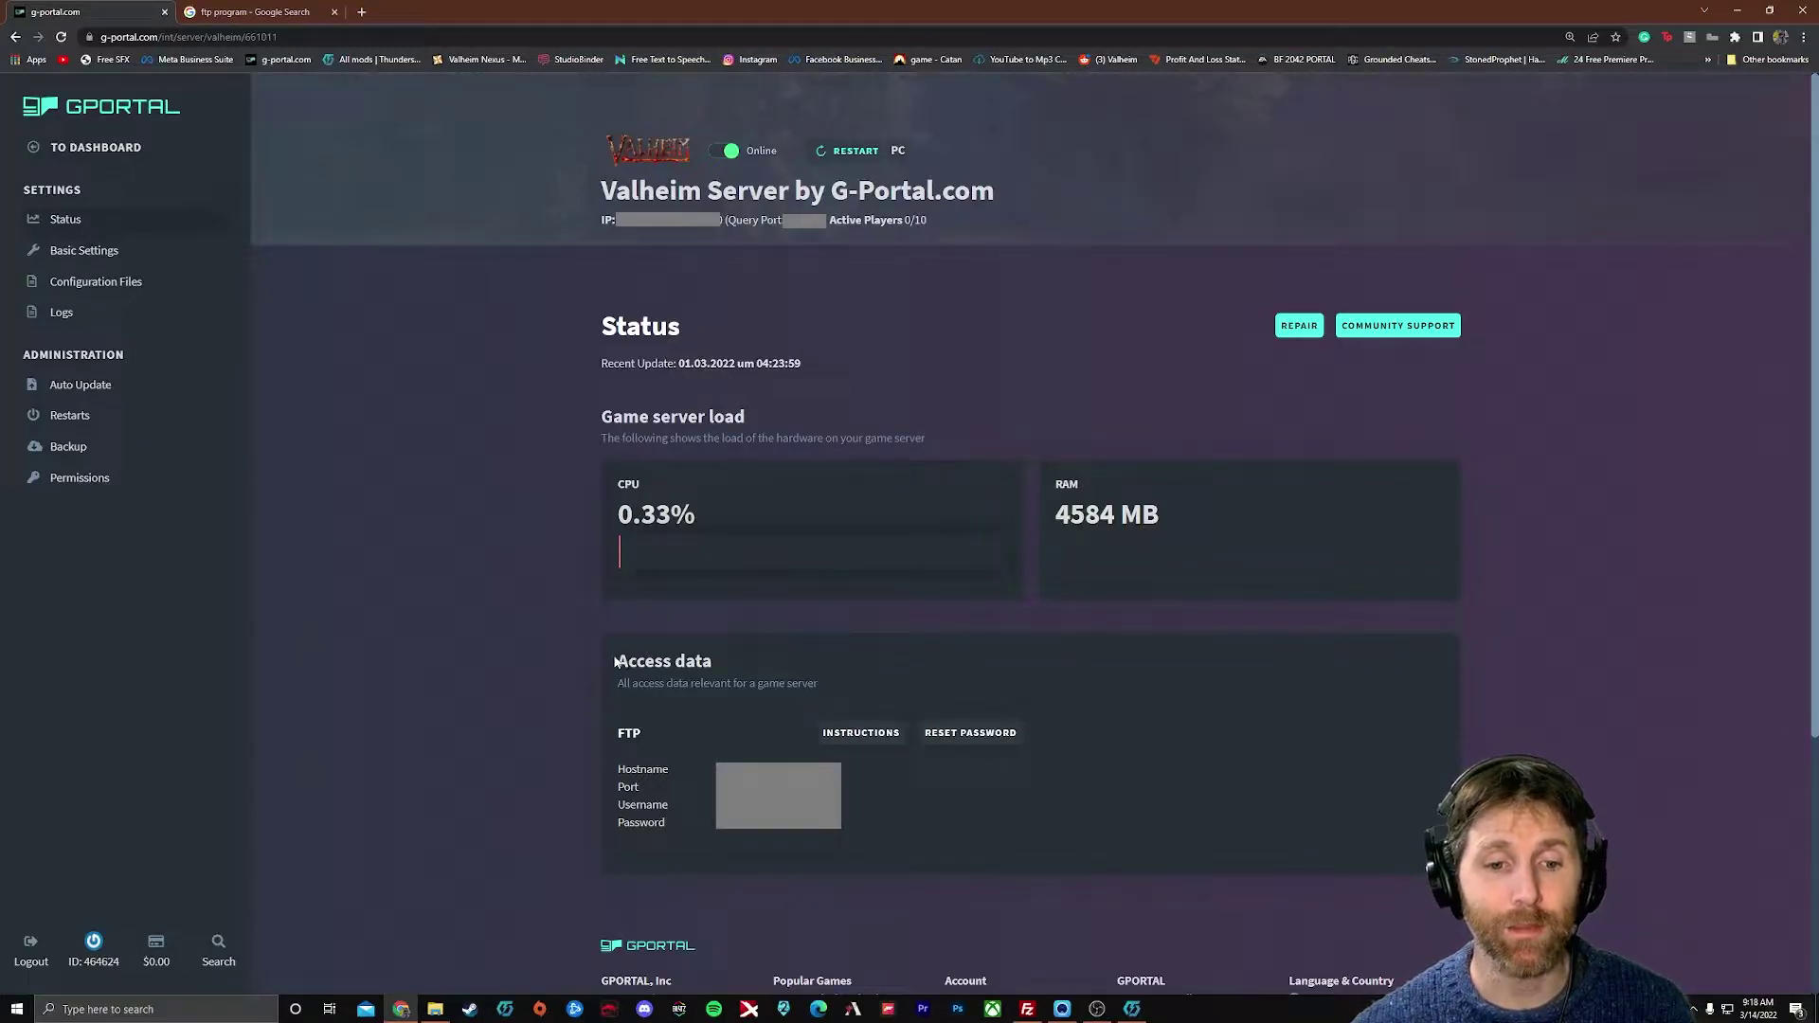
pyautogui.moveTo(616, 661); pyautogui.dragTo(713, 661)
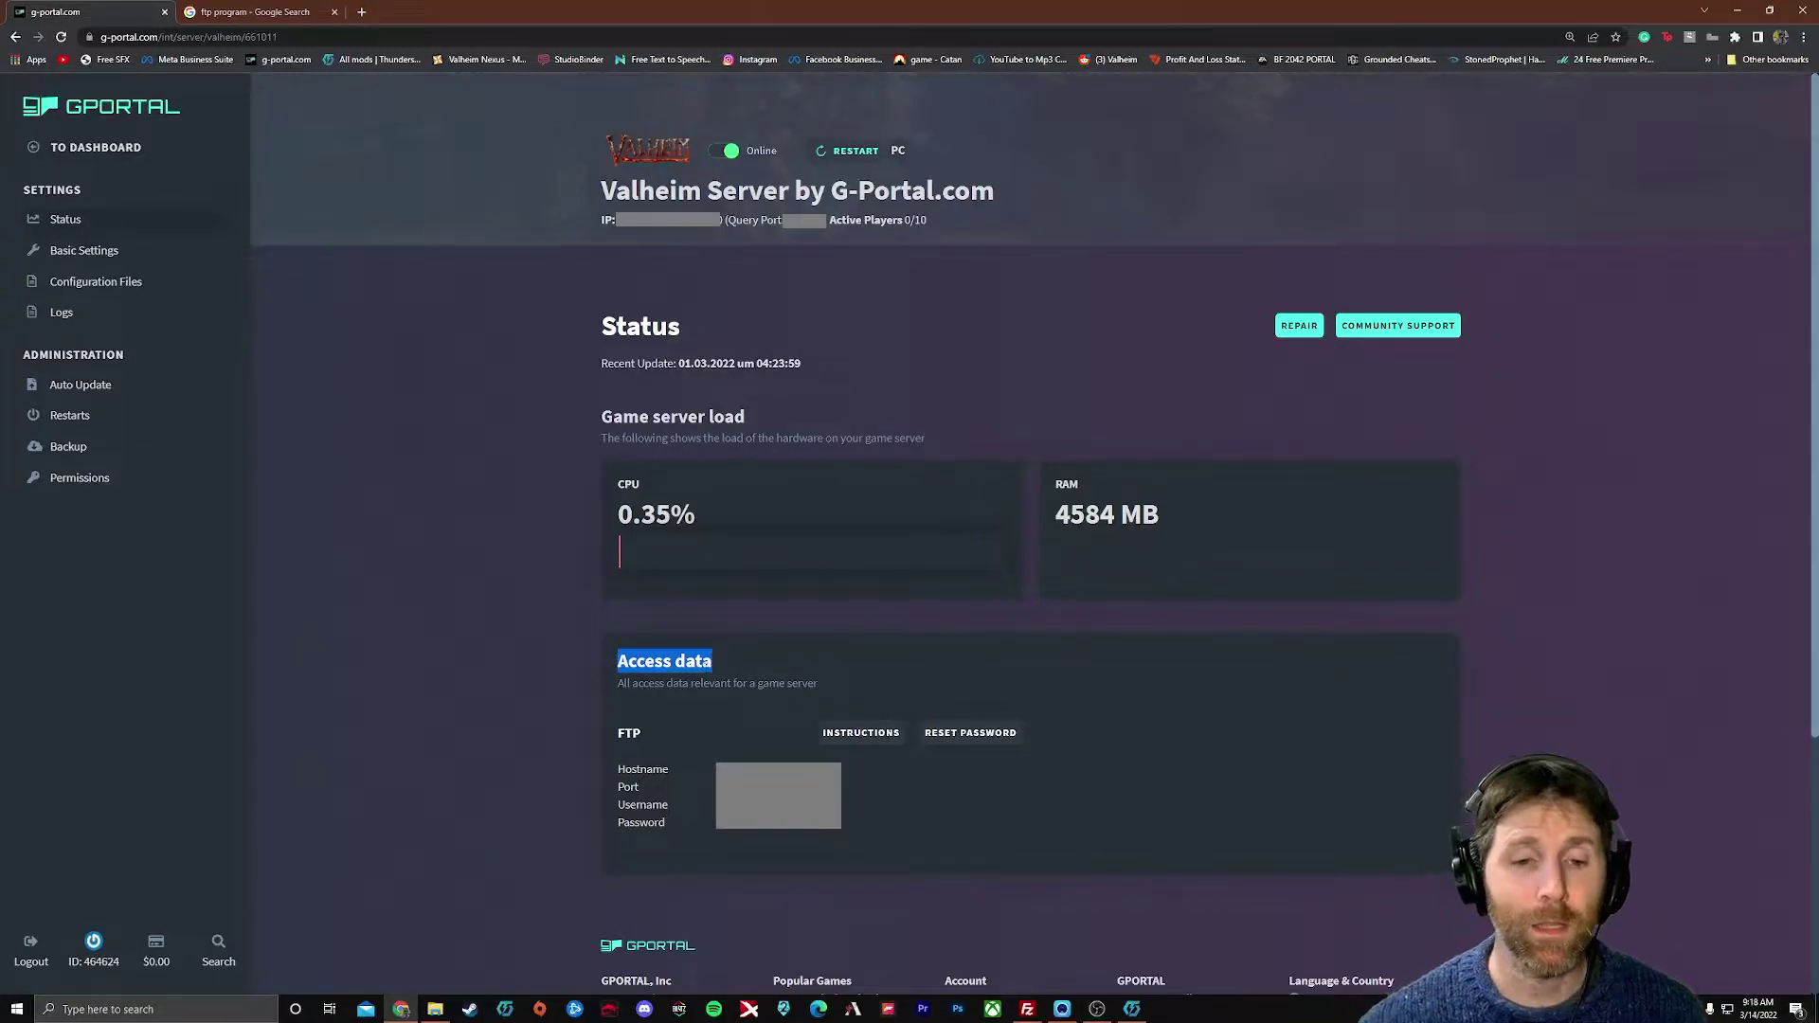
pyautogui.moveTo(612, 761); pyautogui.dragTo(821, 834)
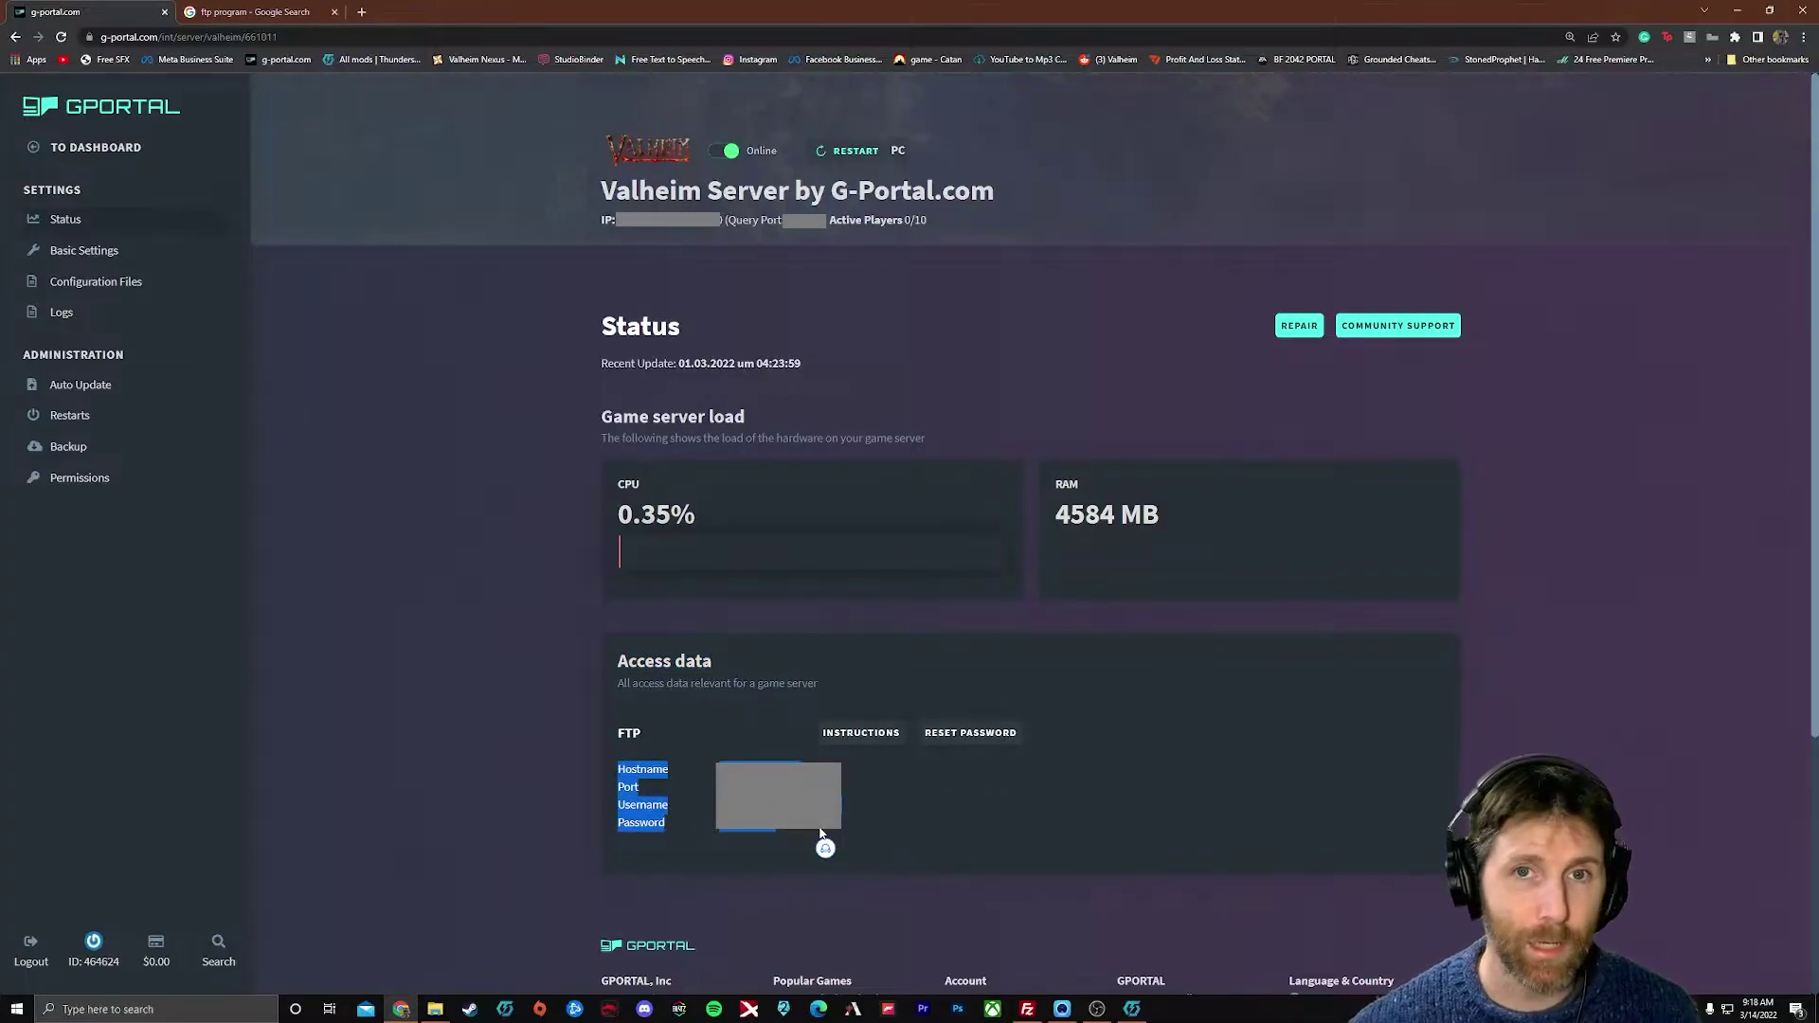
pyautogui.click(857, 734)
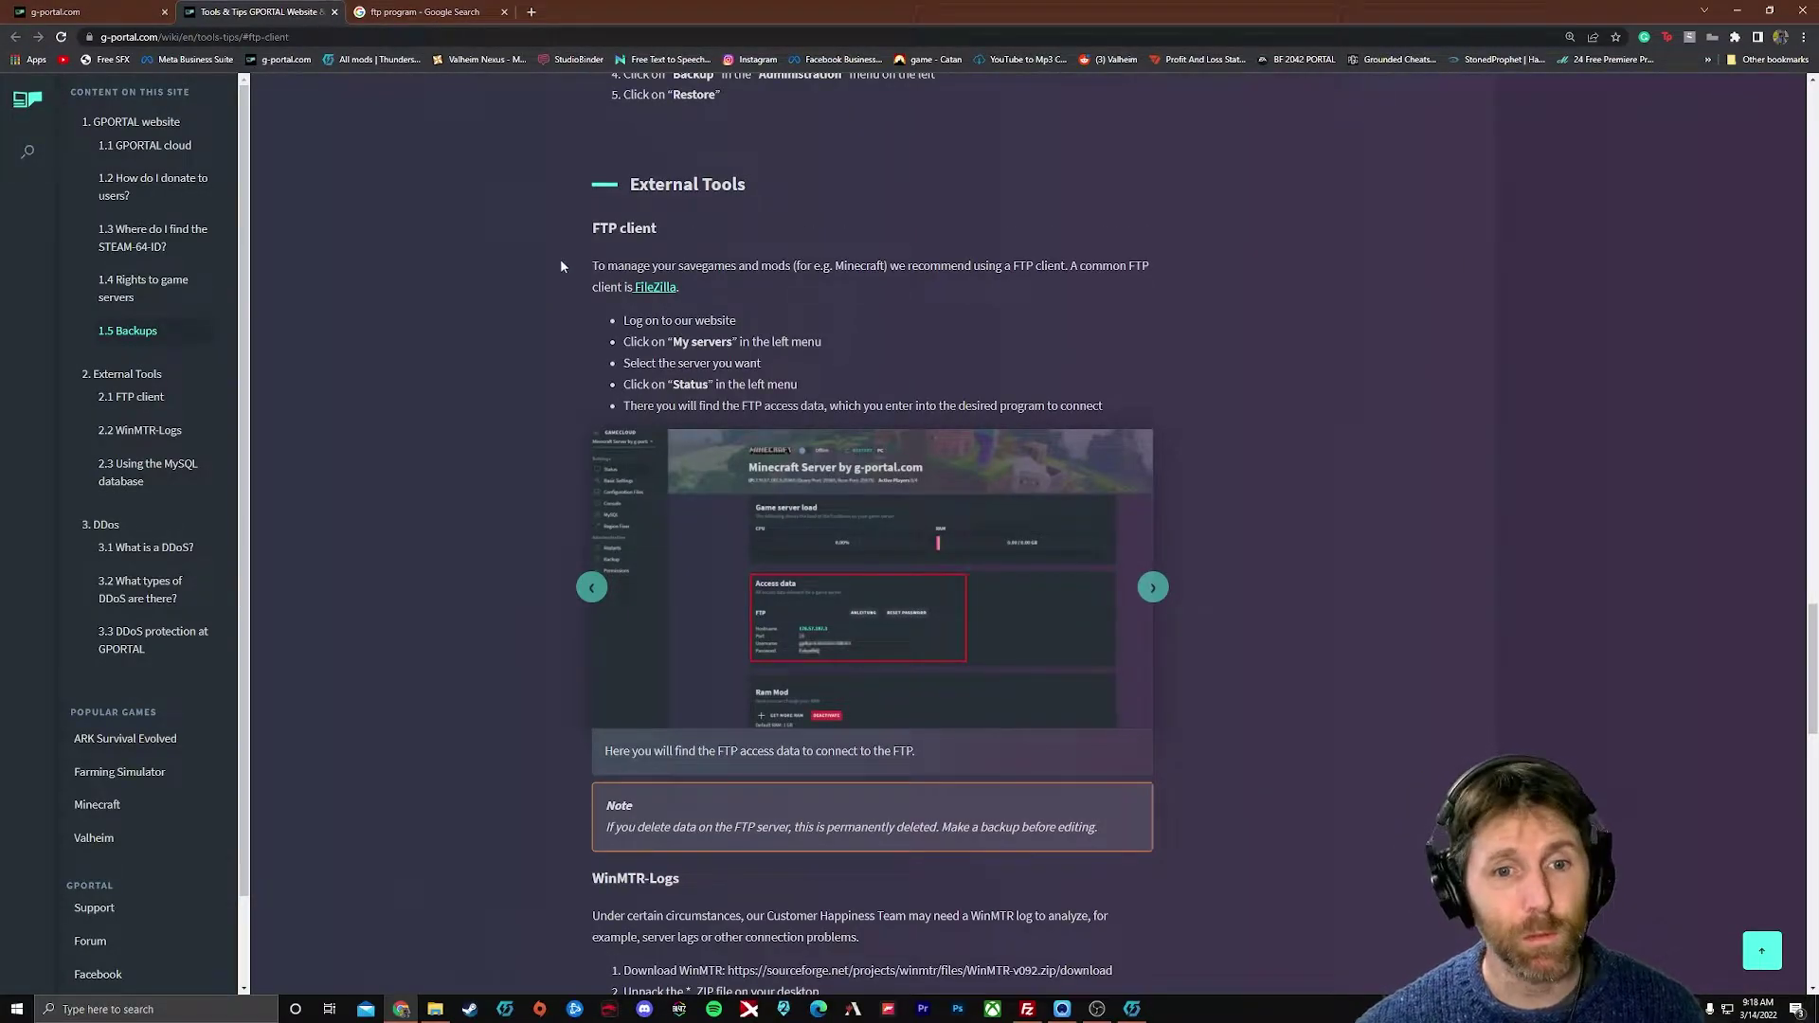
# - Return to the Valheim server's status page tab
pyautogui.click(83, 12)
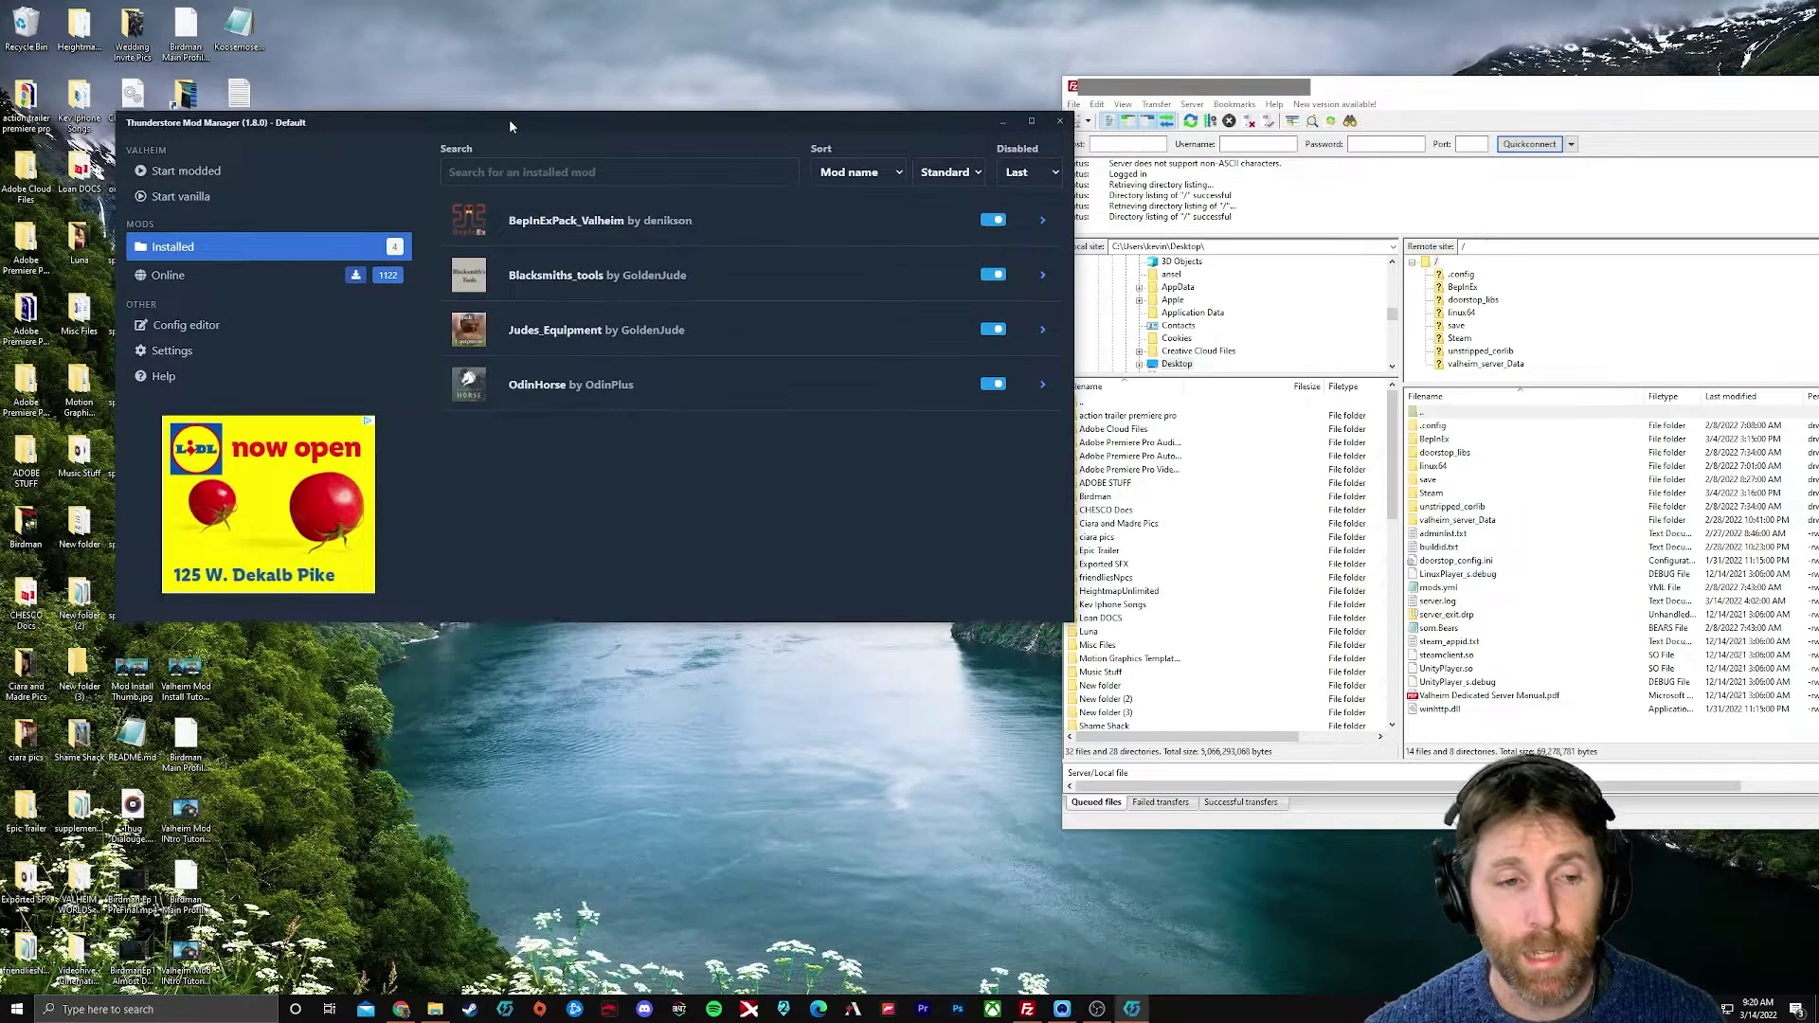
# - Bring the mod manager forward showing the four installed Default profile mods
pyautogui.moveTo(510, 121); pyautogui.dragTo(502, 118)
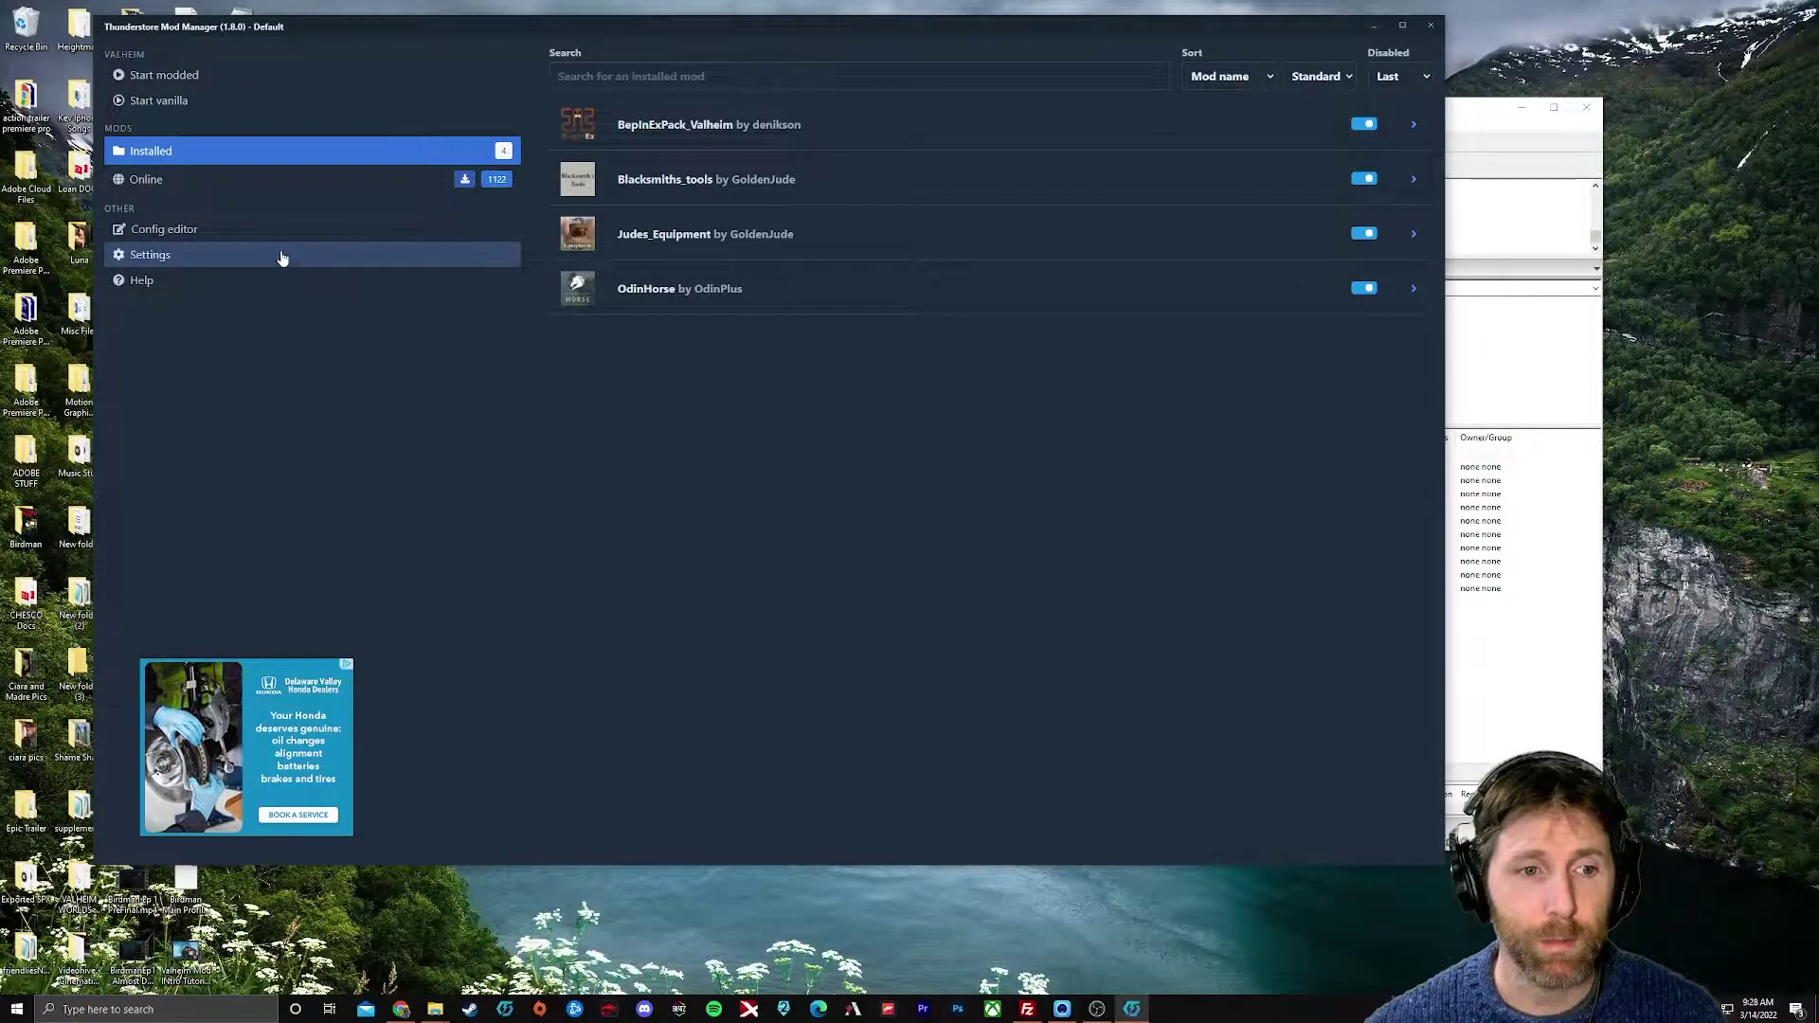
# - Open the Default profile folder from Settings and place FileZilla beside it
pyautogui.click(139, 255)
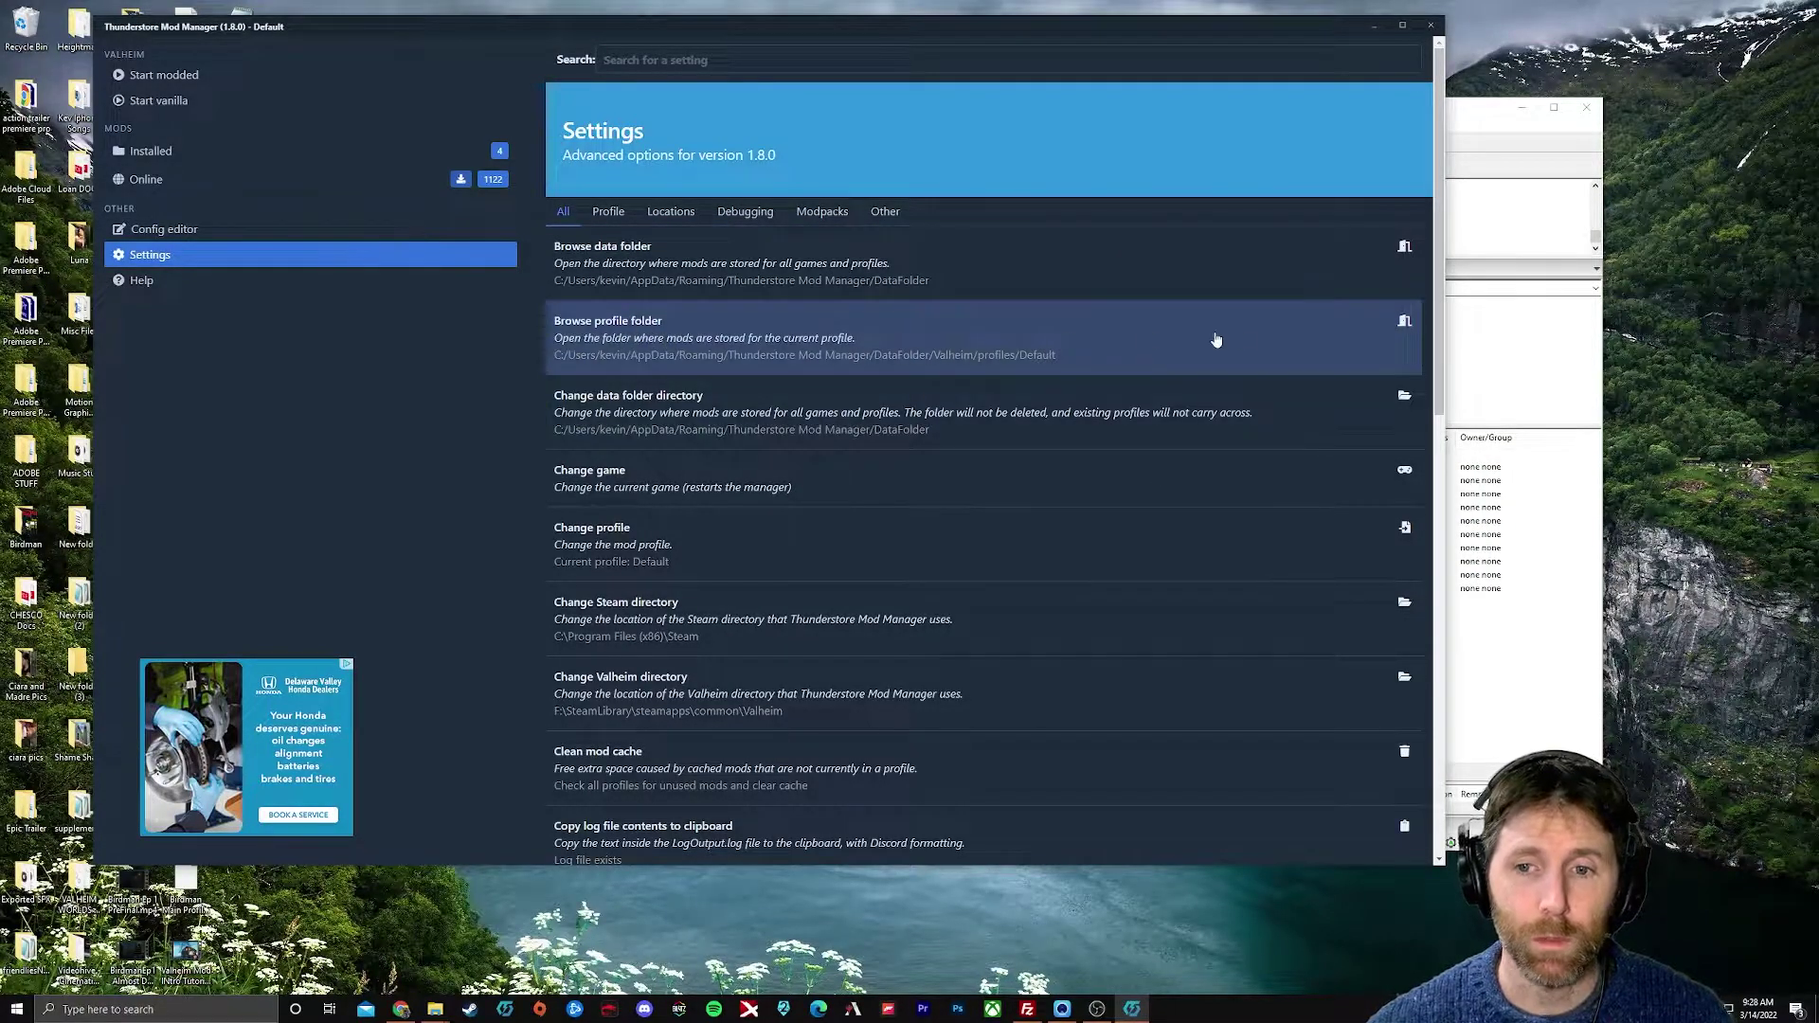
pyautogui.click(1298, 327)
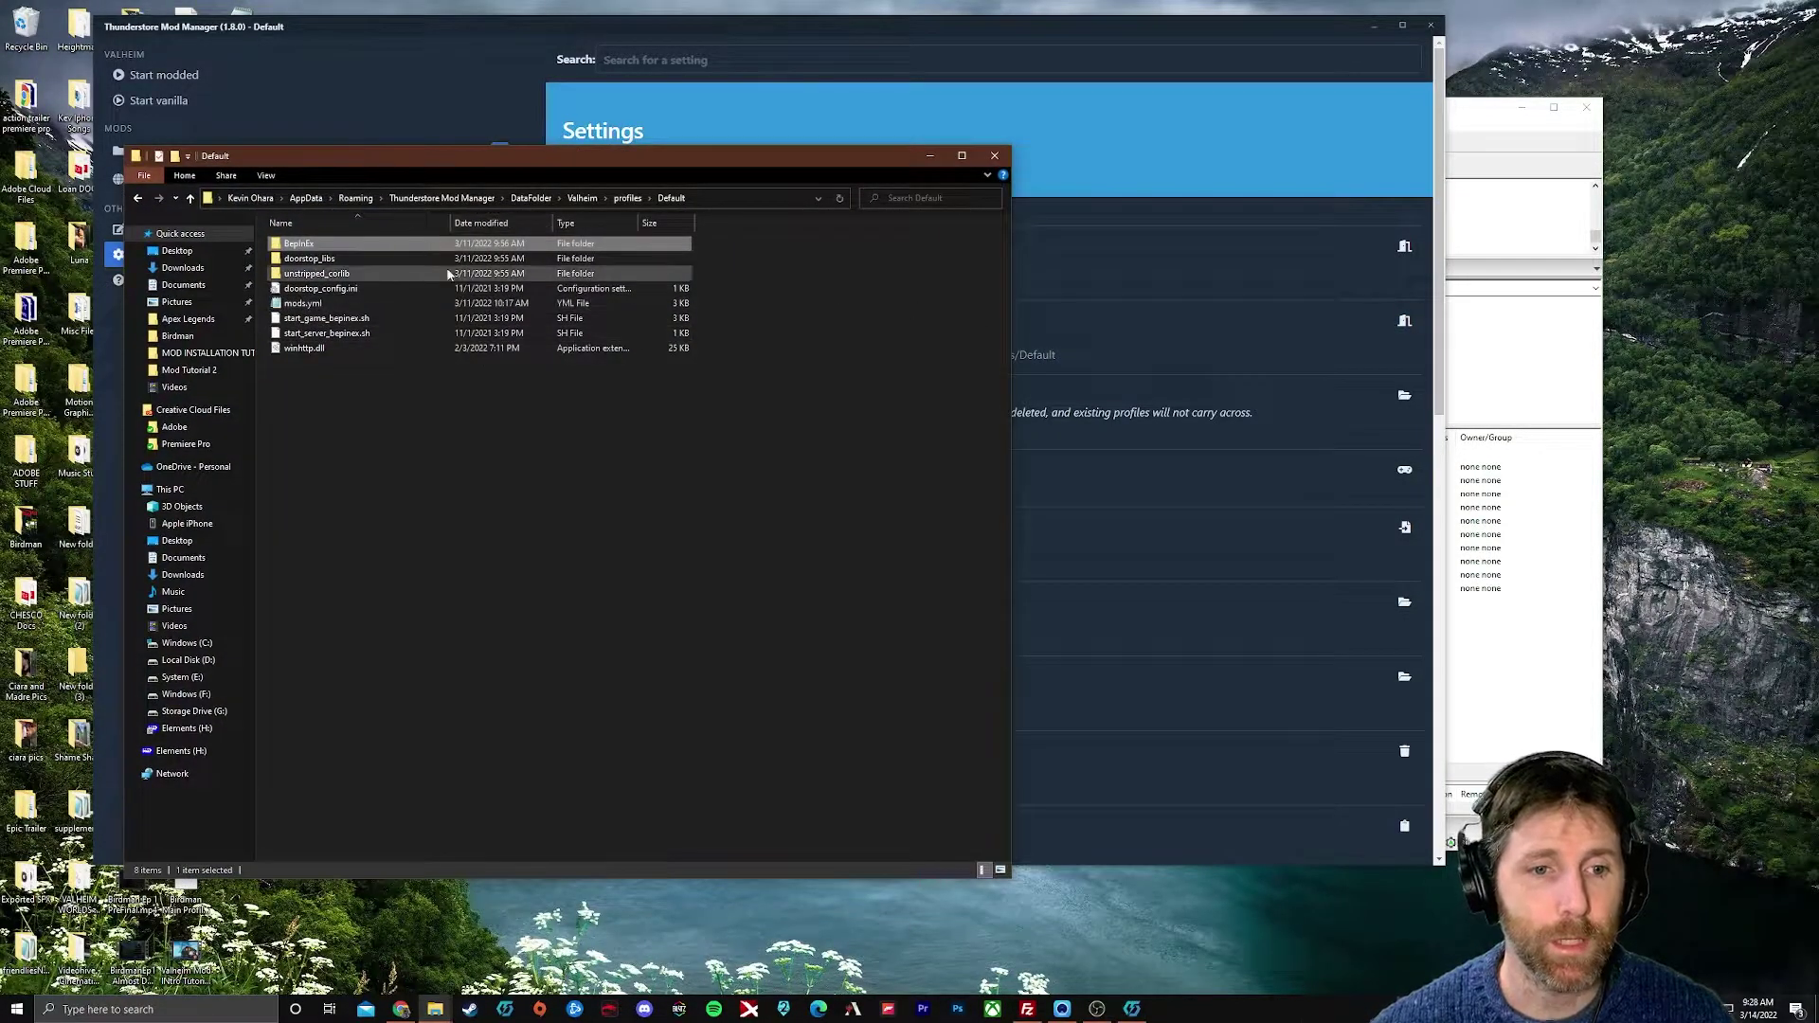
pyautogui.click(1471, 111)
pyautogui.moveTo(1472, 111); pyautogui.dragTo(1326, 121)
pyautogui.moveTo(736, 117)
pyautogui.mouseDown()
pyautogui.moveTo(709, 131)
pyautogui.moveTo(584, 99)
pyautogui.moveTo(708, 131)
pyautogui.mouseUp()
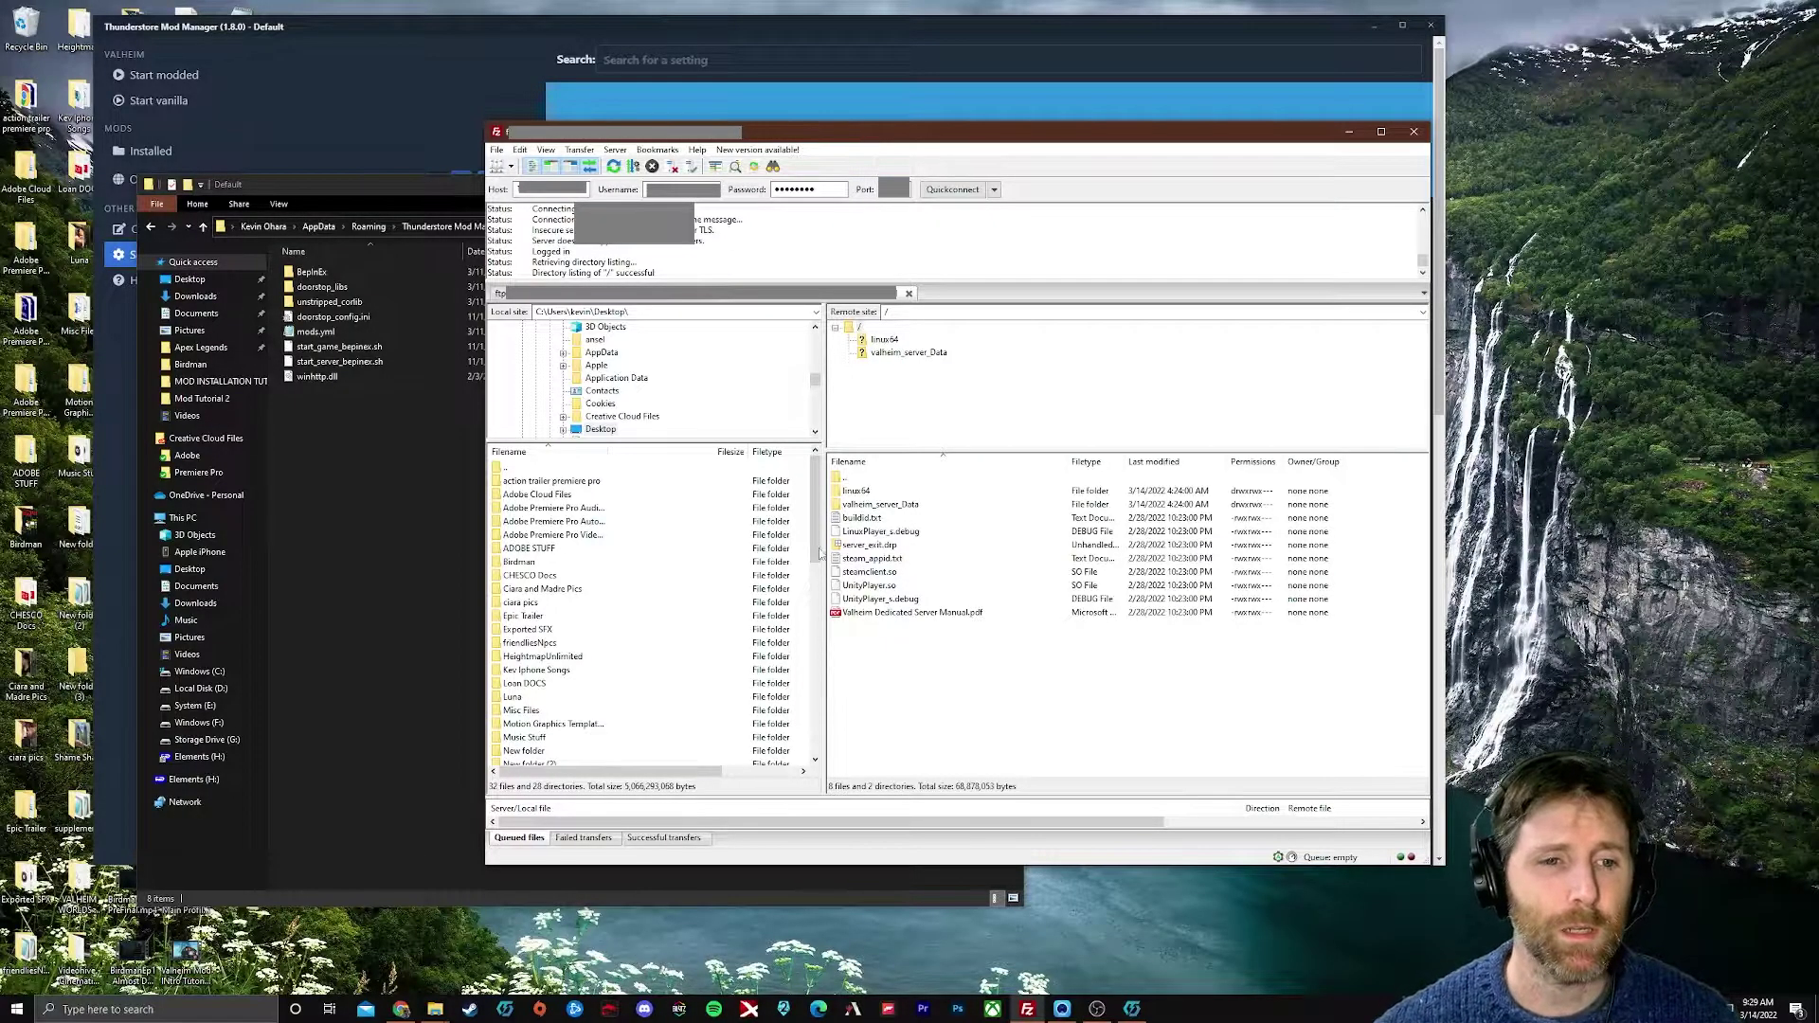
# - Select all eight Default profile items and drag them into FileZilla's server root
pyautogui.click(309, 464)
pyautogui.moveTo(308, 464); pyautogui.dragTo(331, 301)
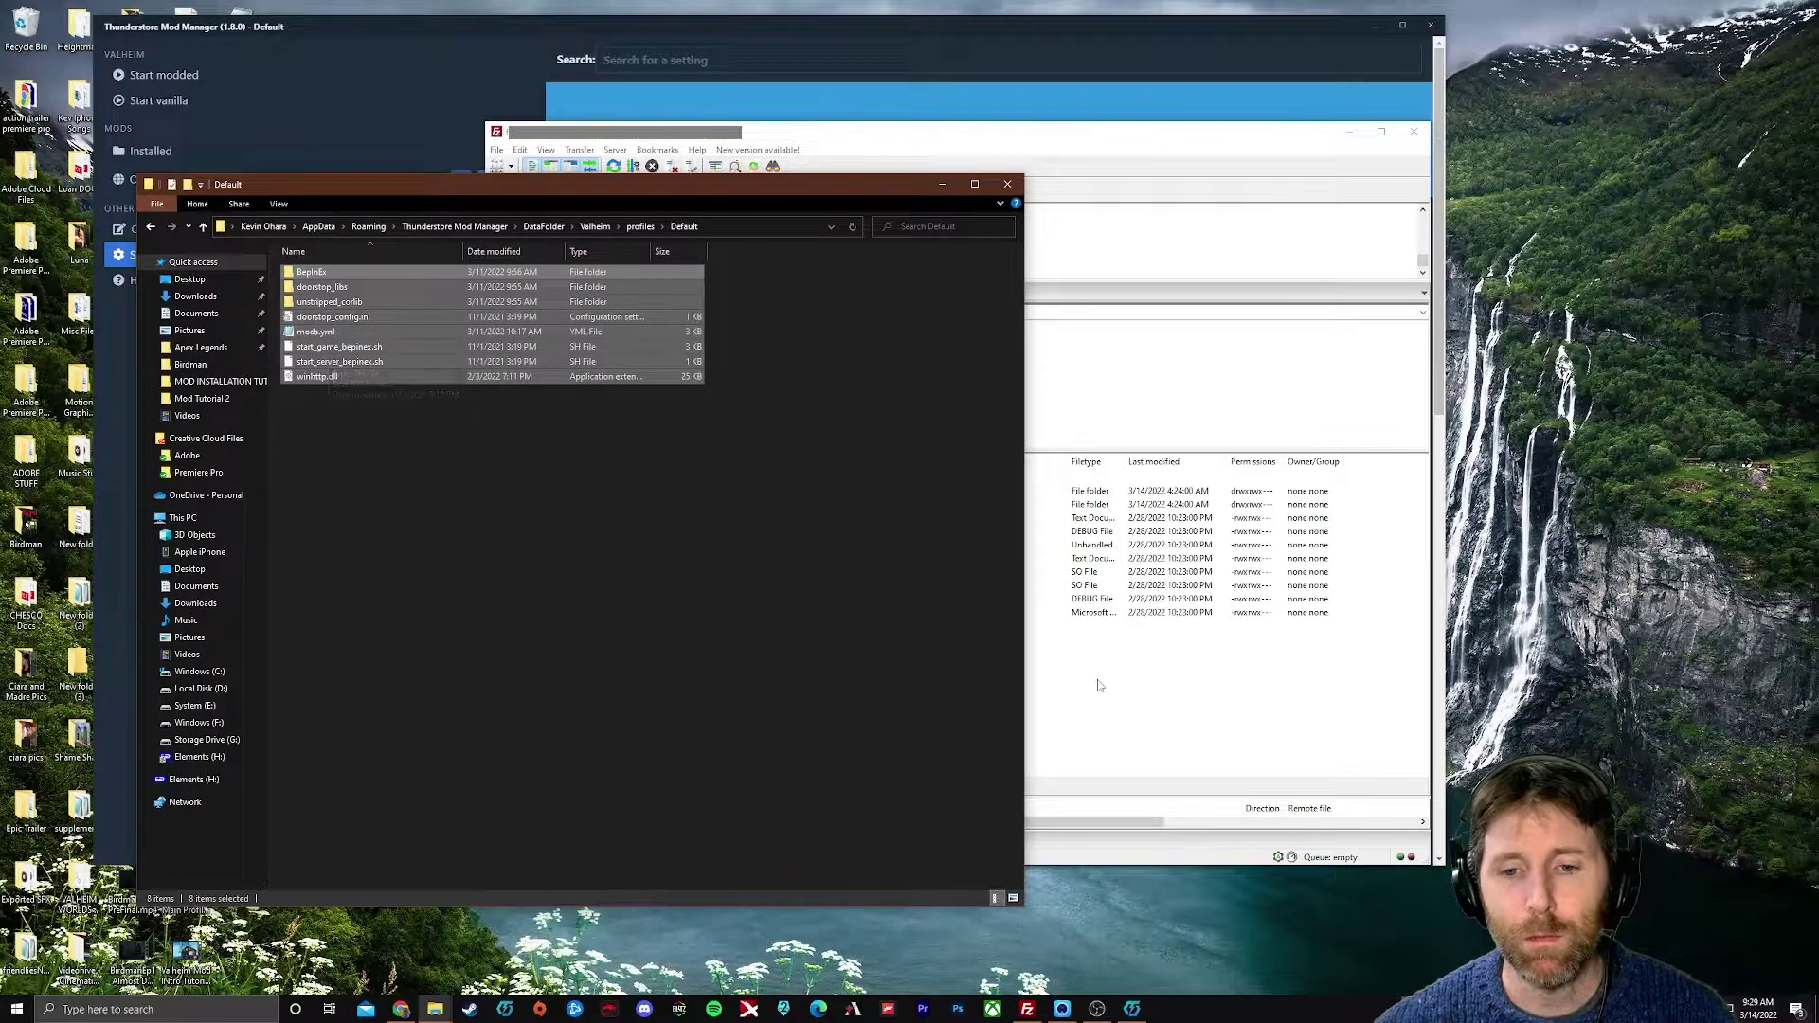
pyautogui.click(1052, 663)
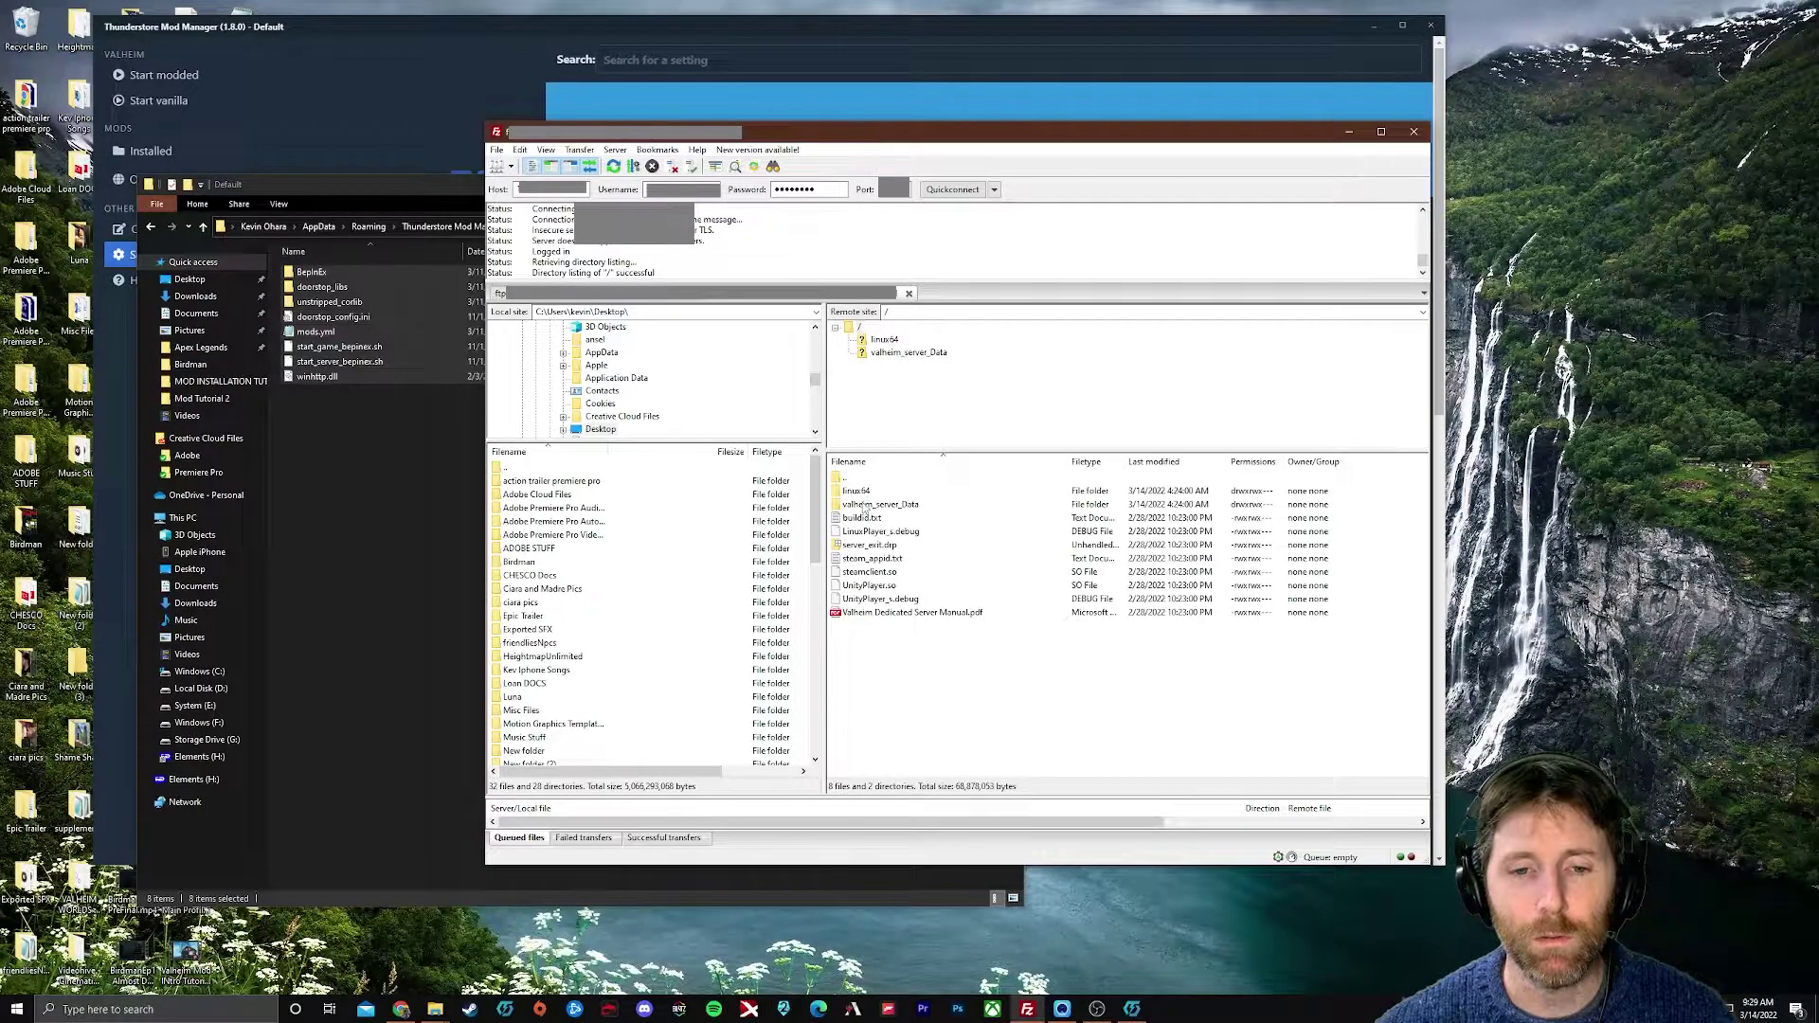
pyautogui.click(368, 484)
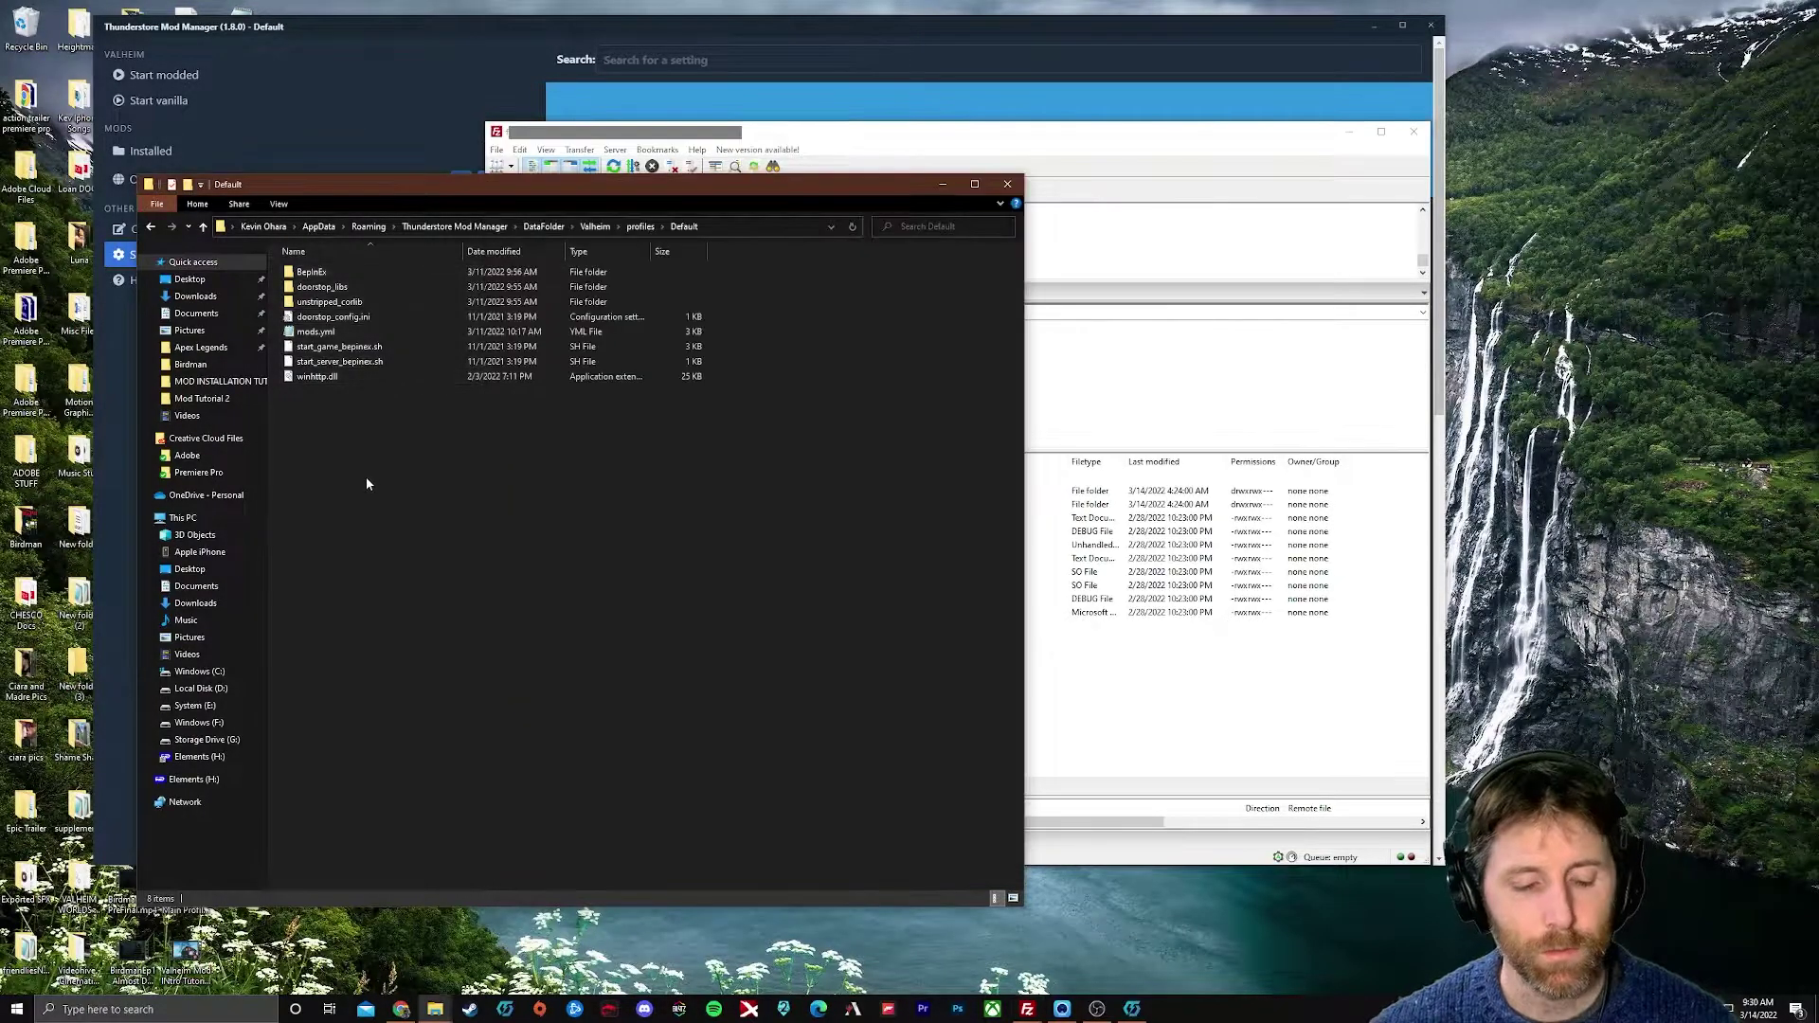
pyautogui.hotkey('ctrl', 'a')
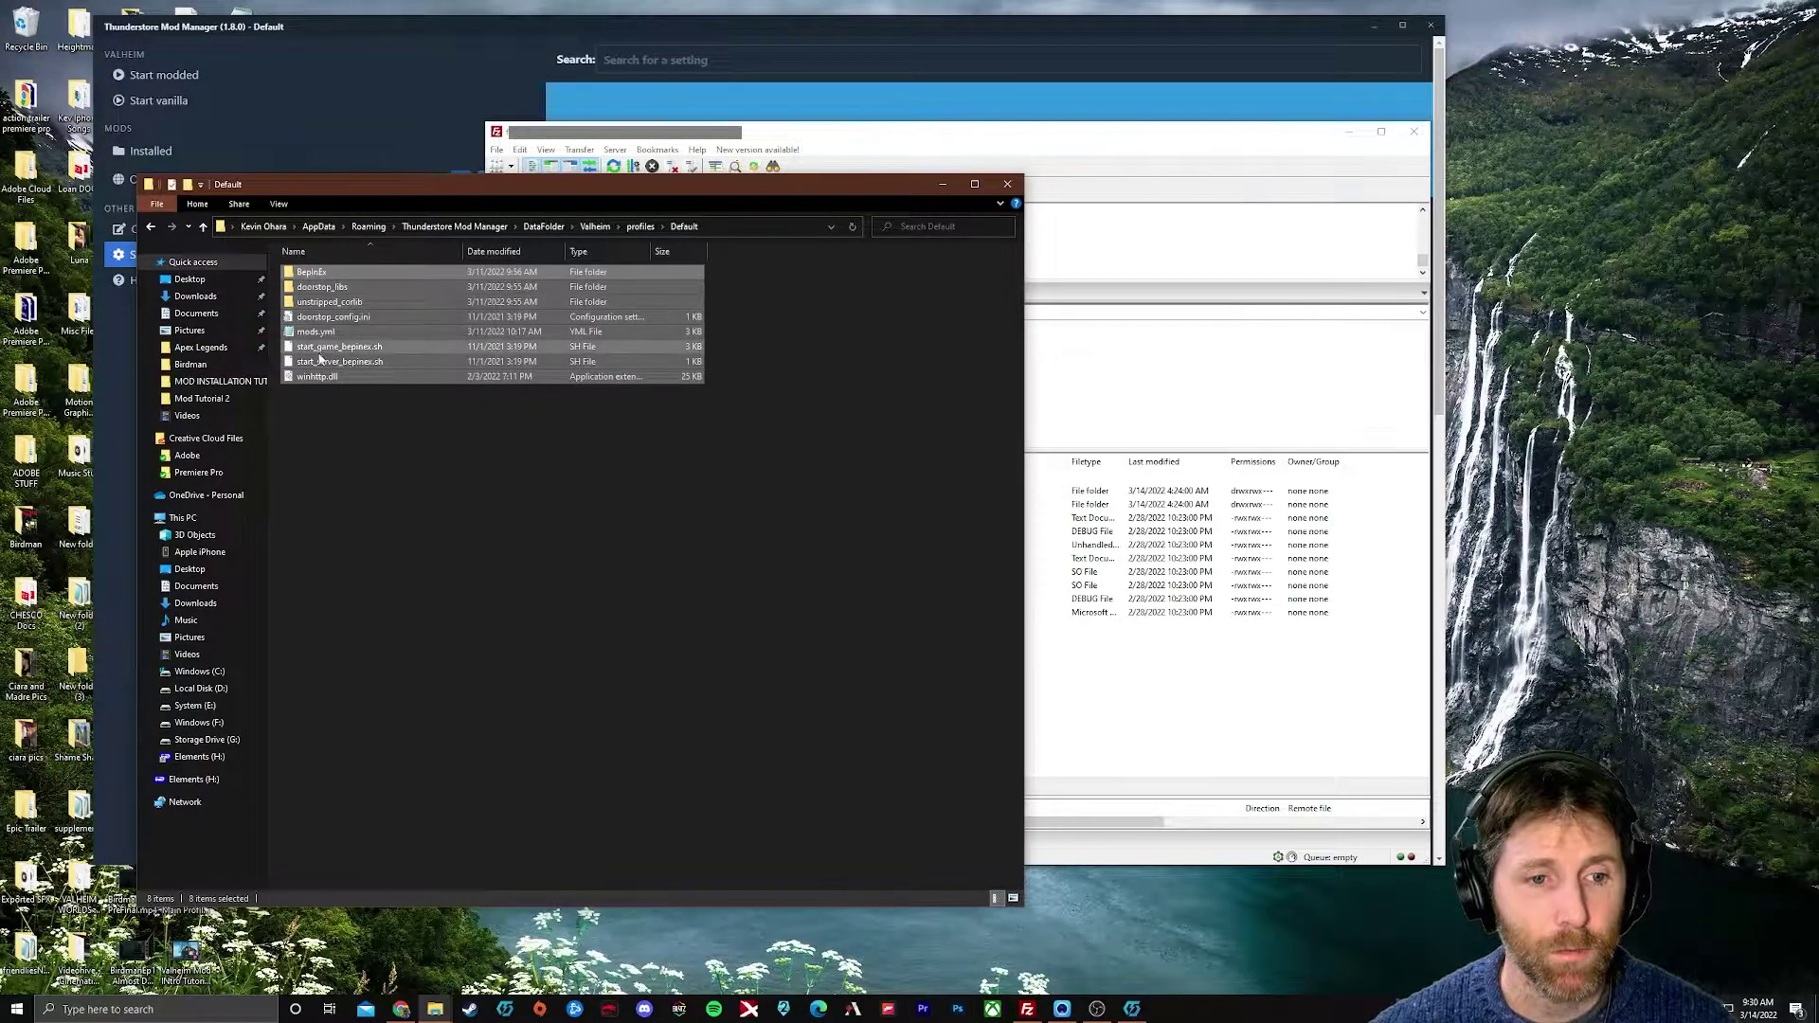
pyautogui.moveTo(317, 362); pyautogui.dragTo(1134, 697)
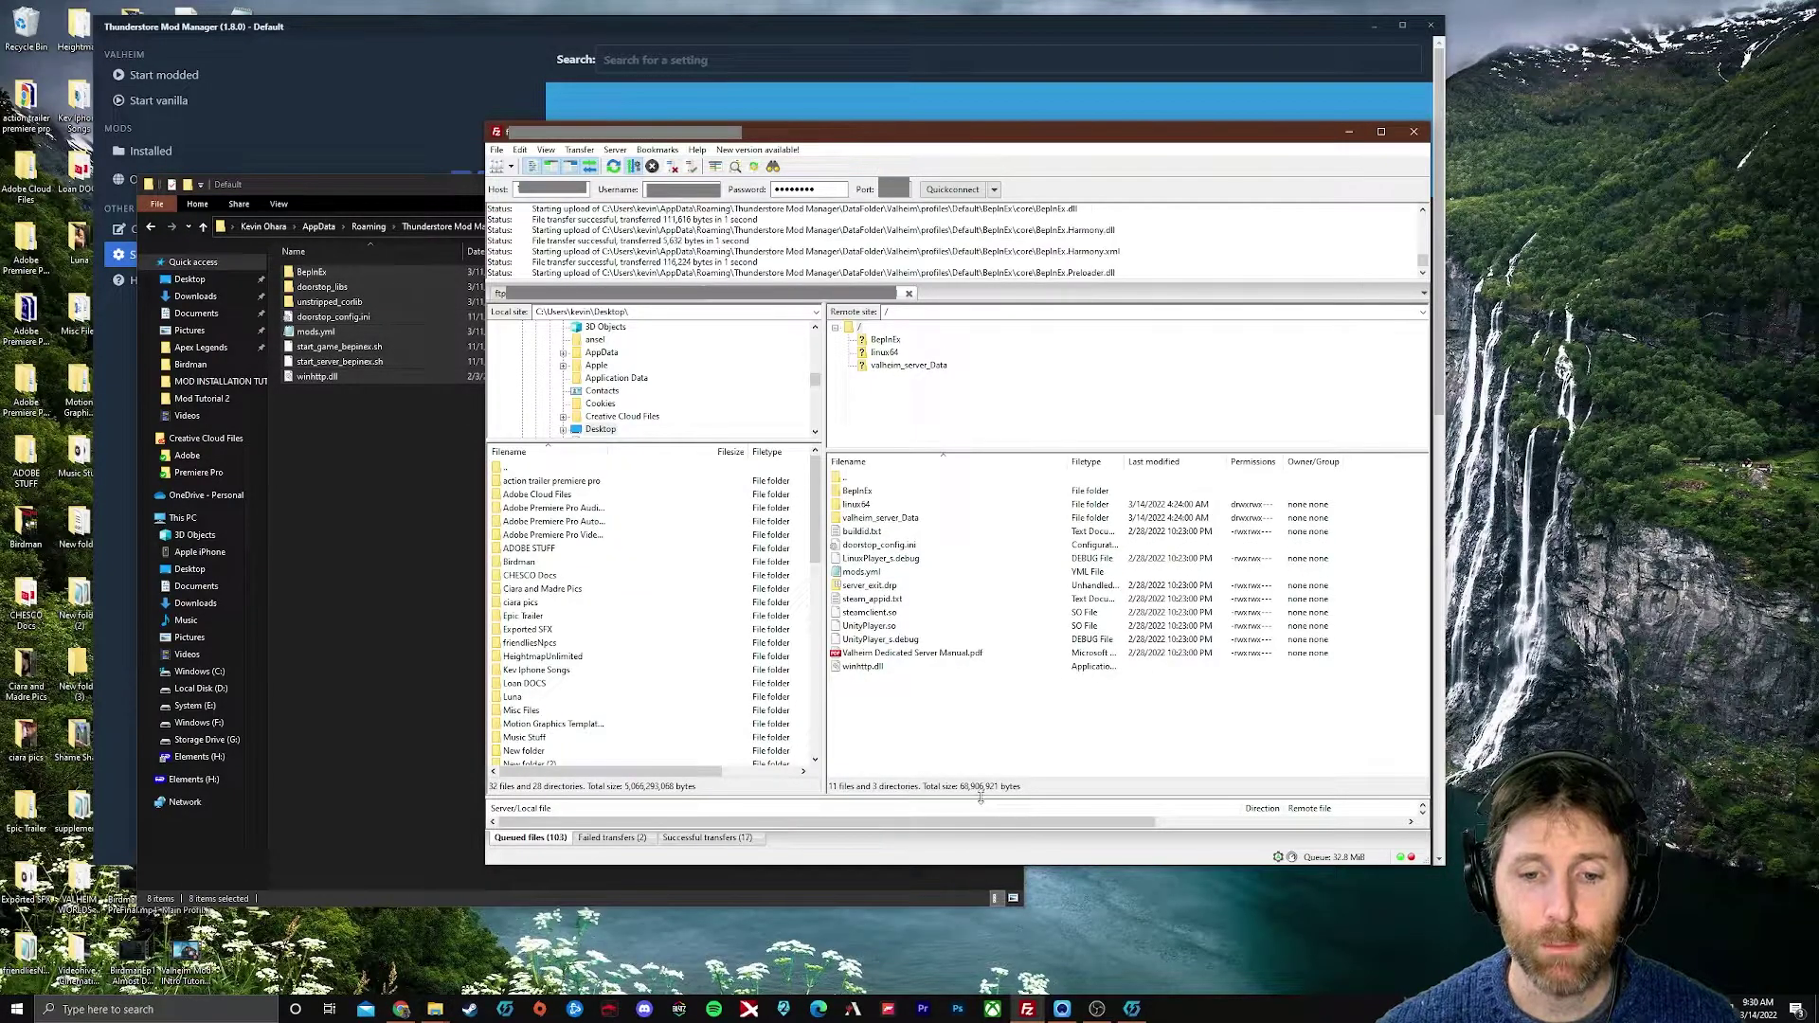
# - Resize FileZilla's transfer queue to monitor the uploads until they finish
pyautogui.moveTo(981, 799); pyautogui.dragTo(934, 589)
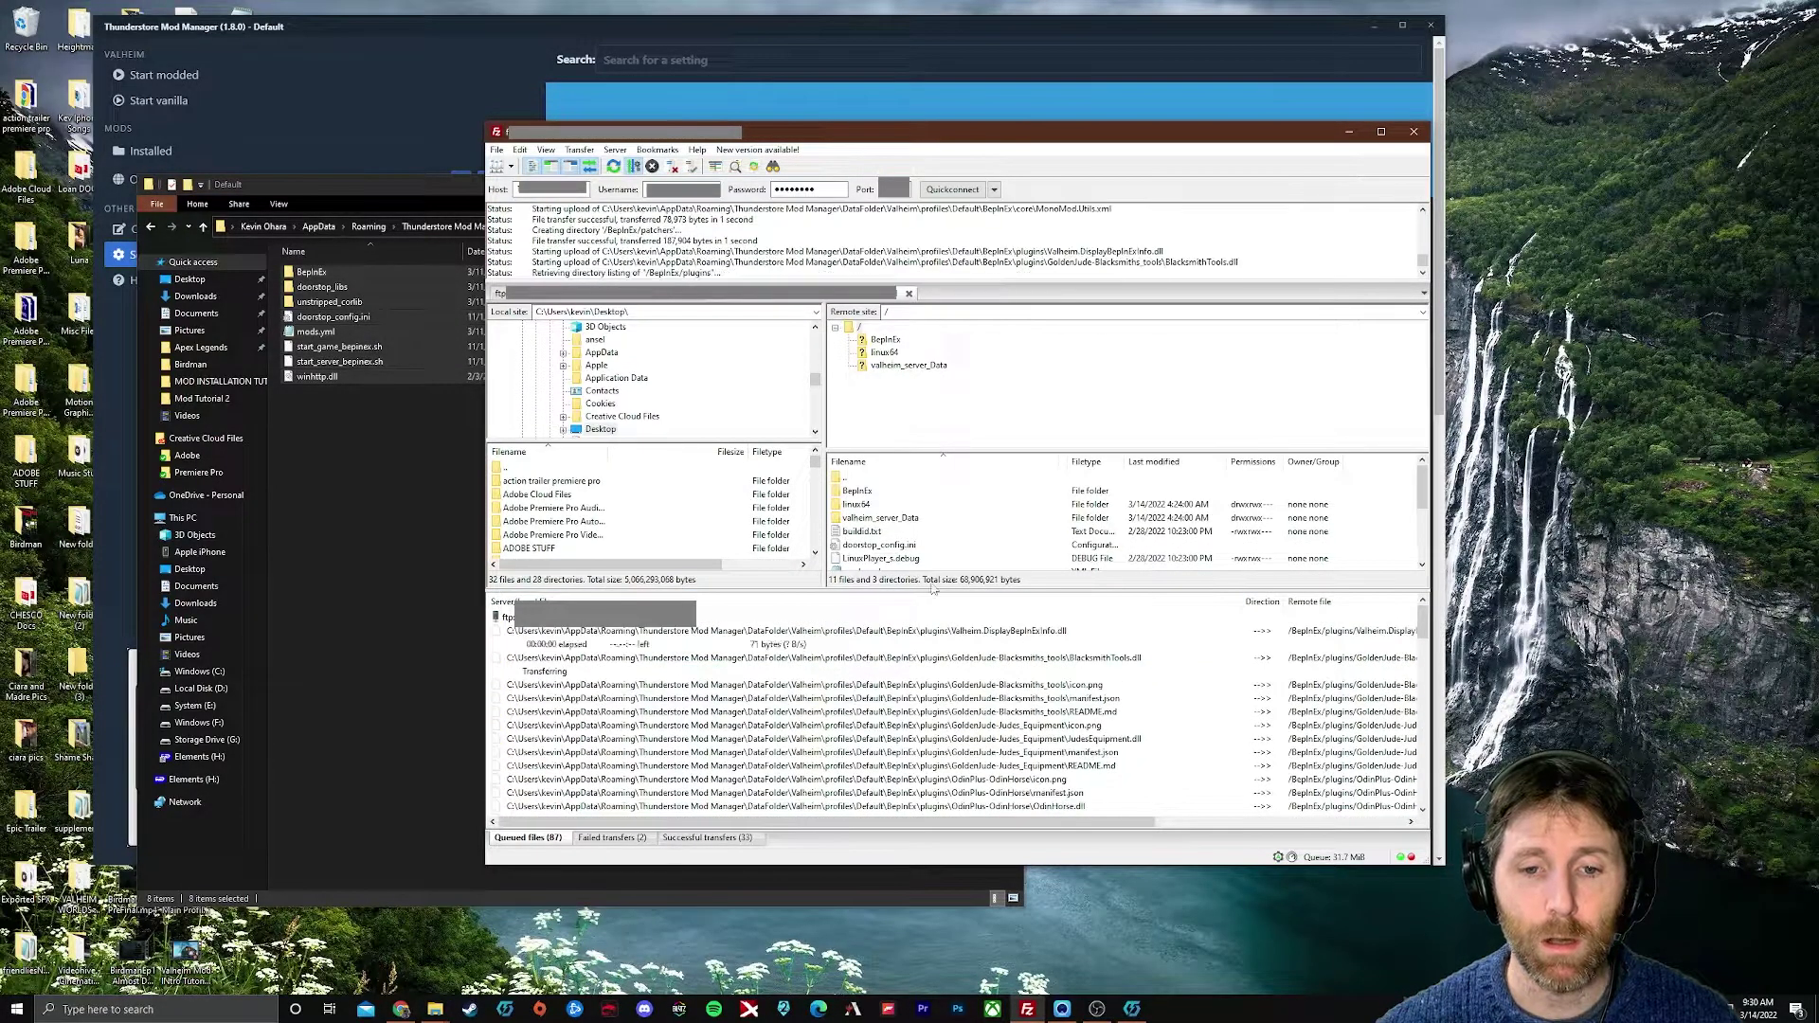
pyautogui.moveTo(933, 590); pyautogui.dragTo(945, 625)
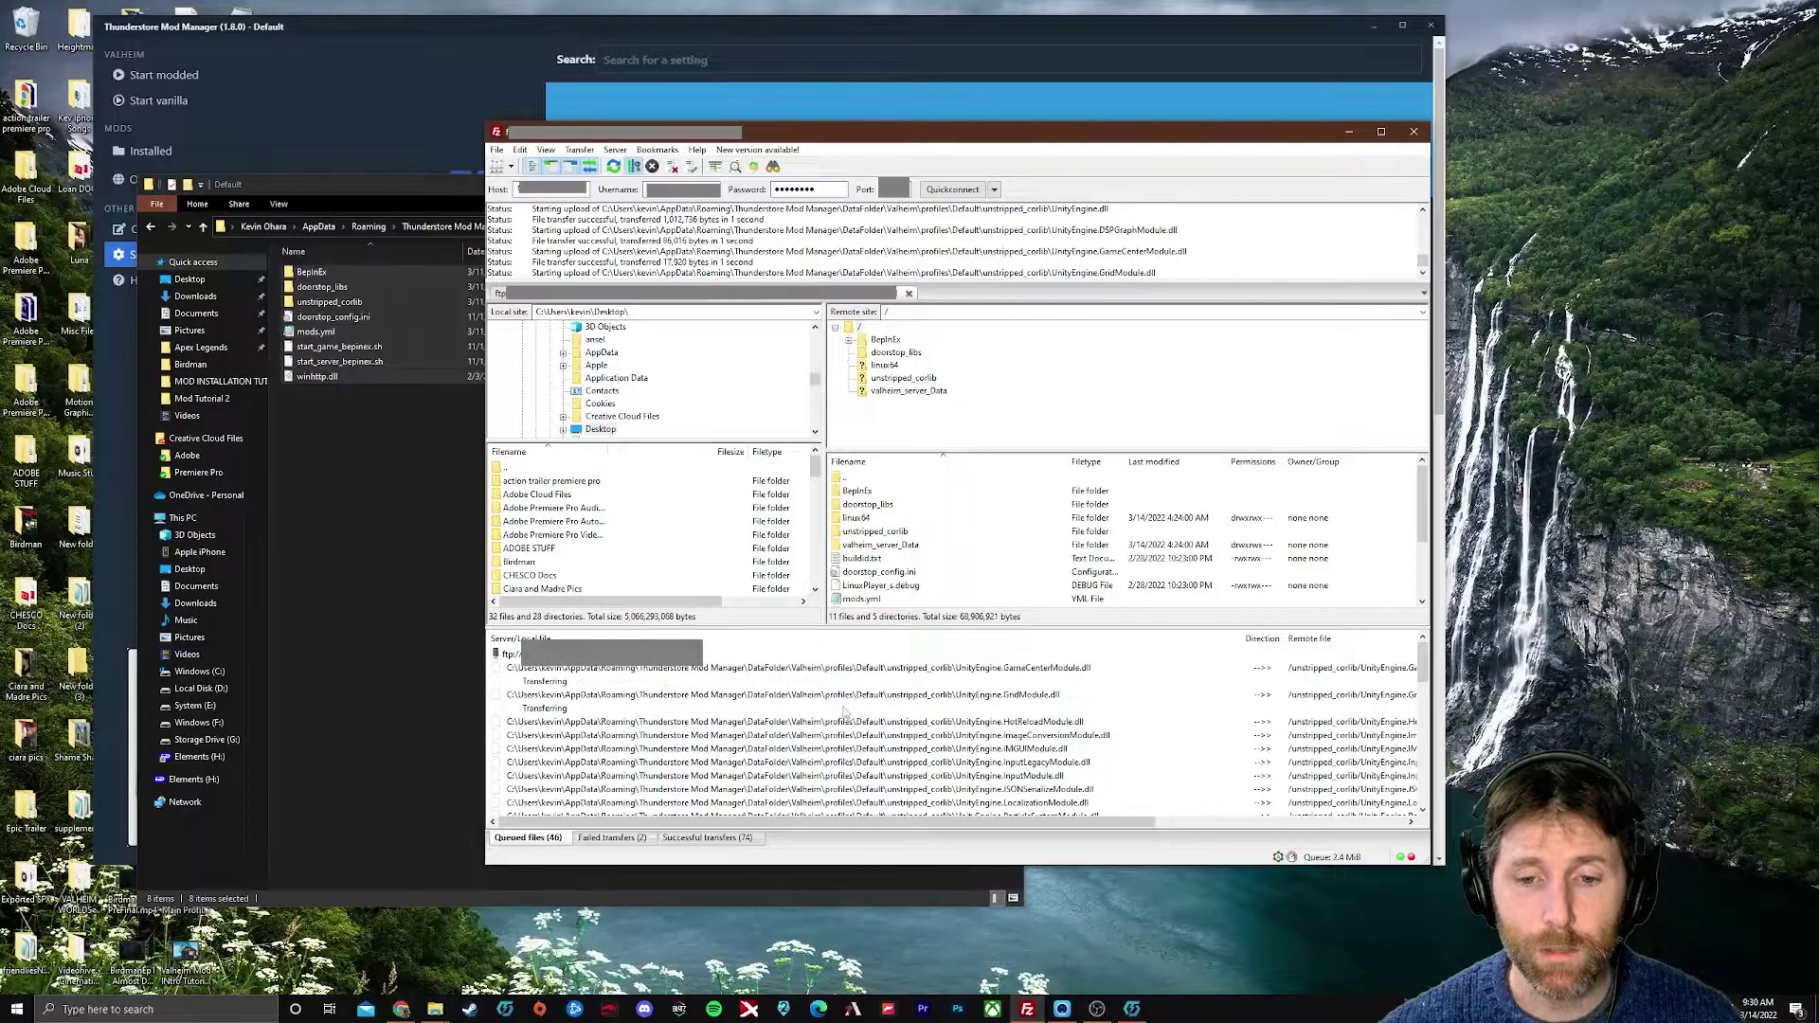
pyautogui.click(379, 418)
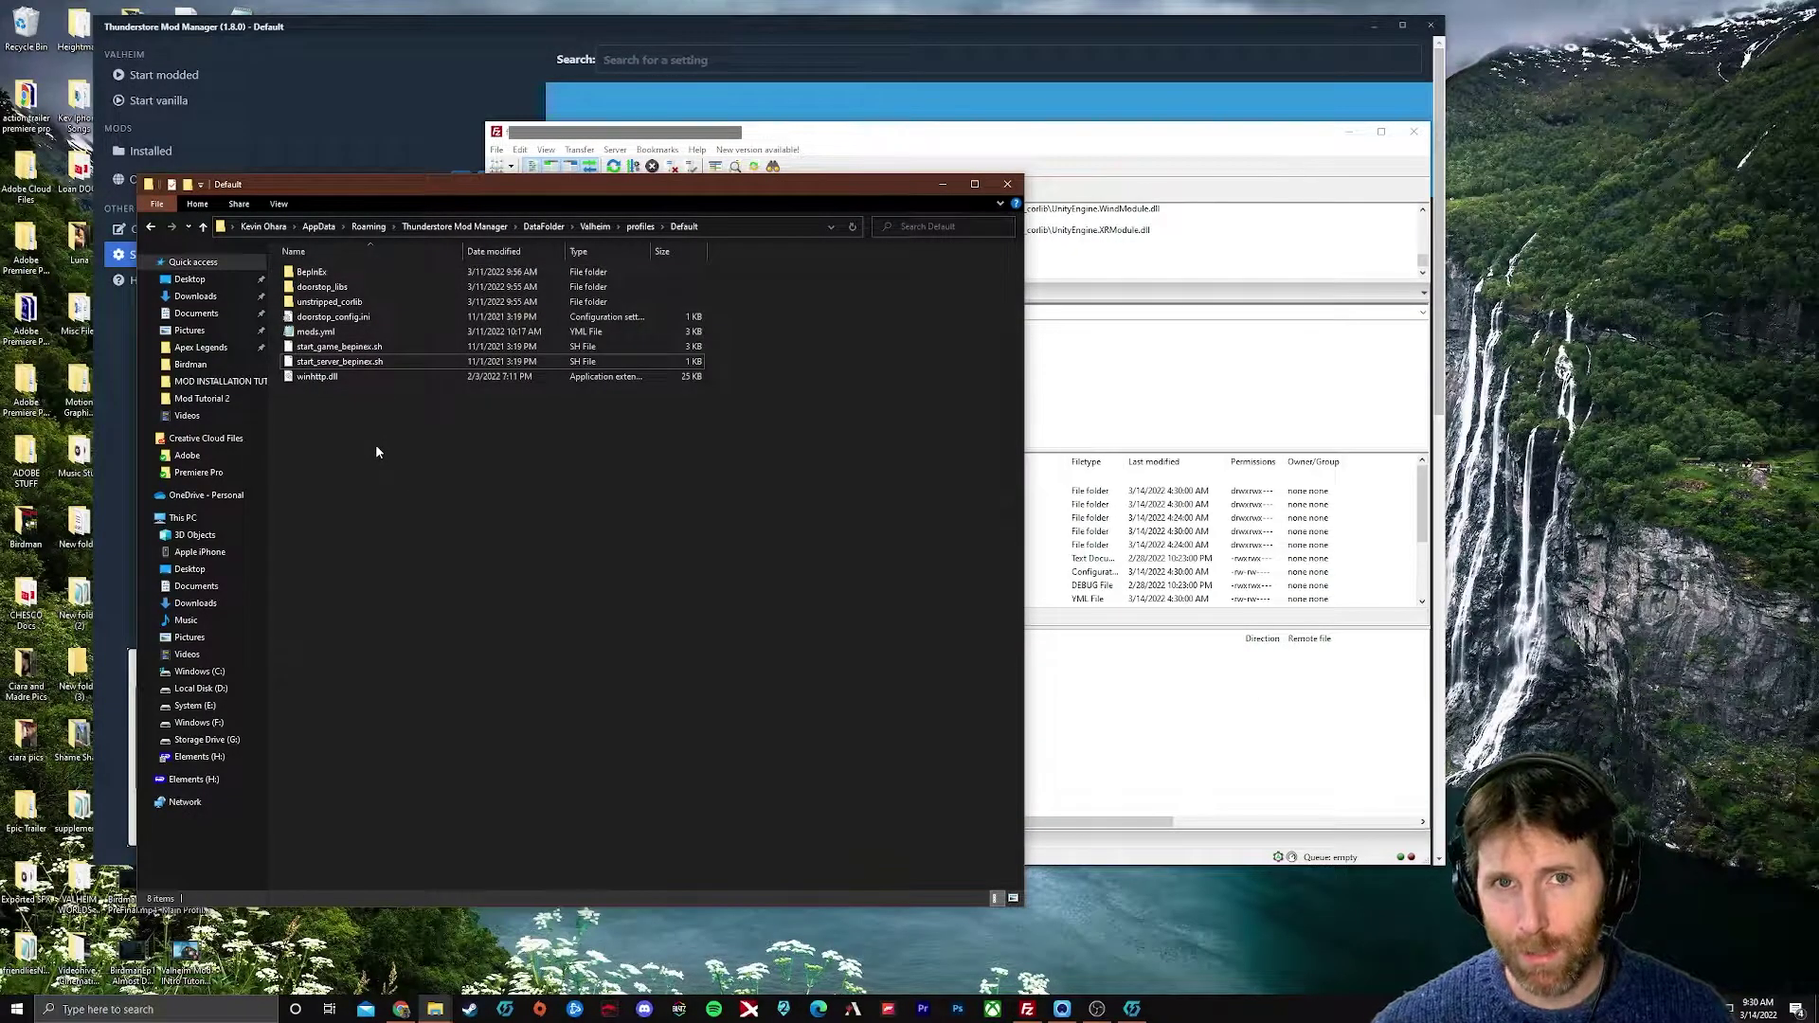
pyautogui.click(1235, 708)
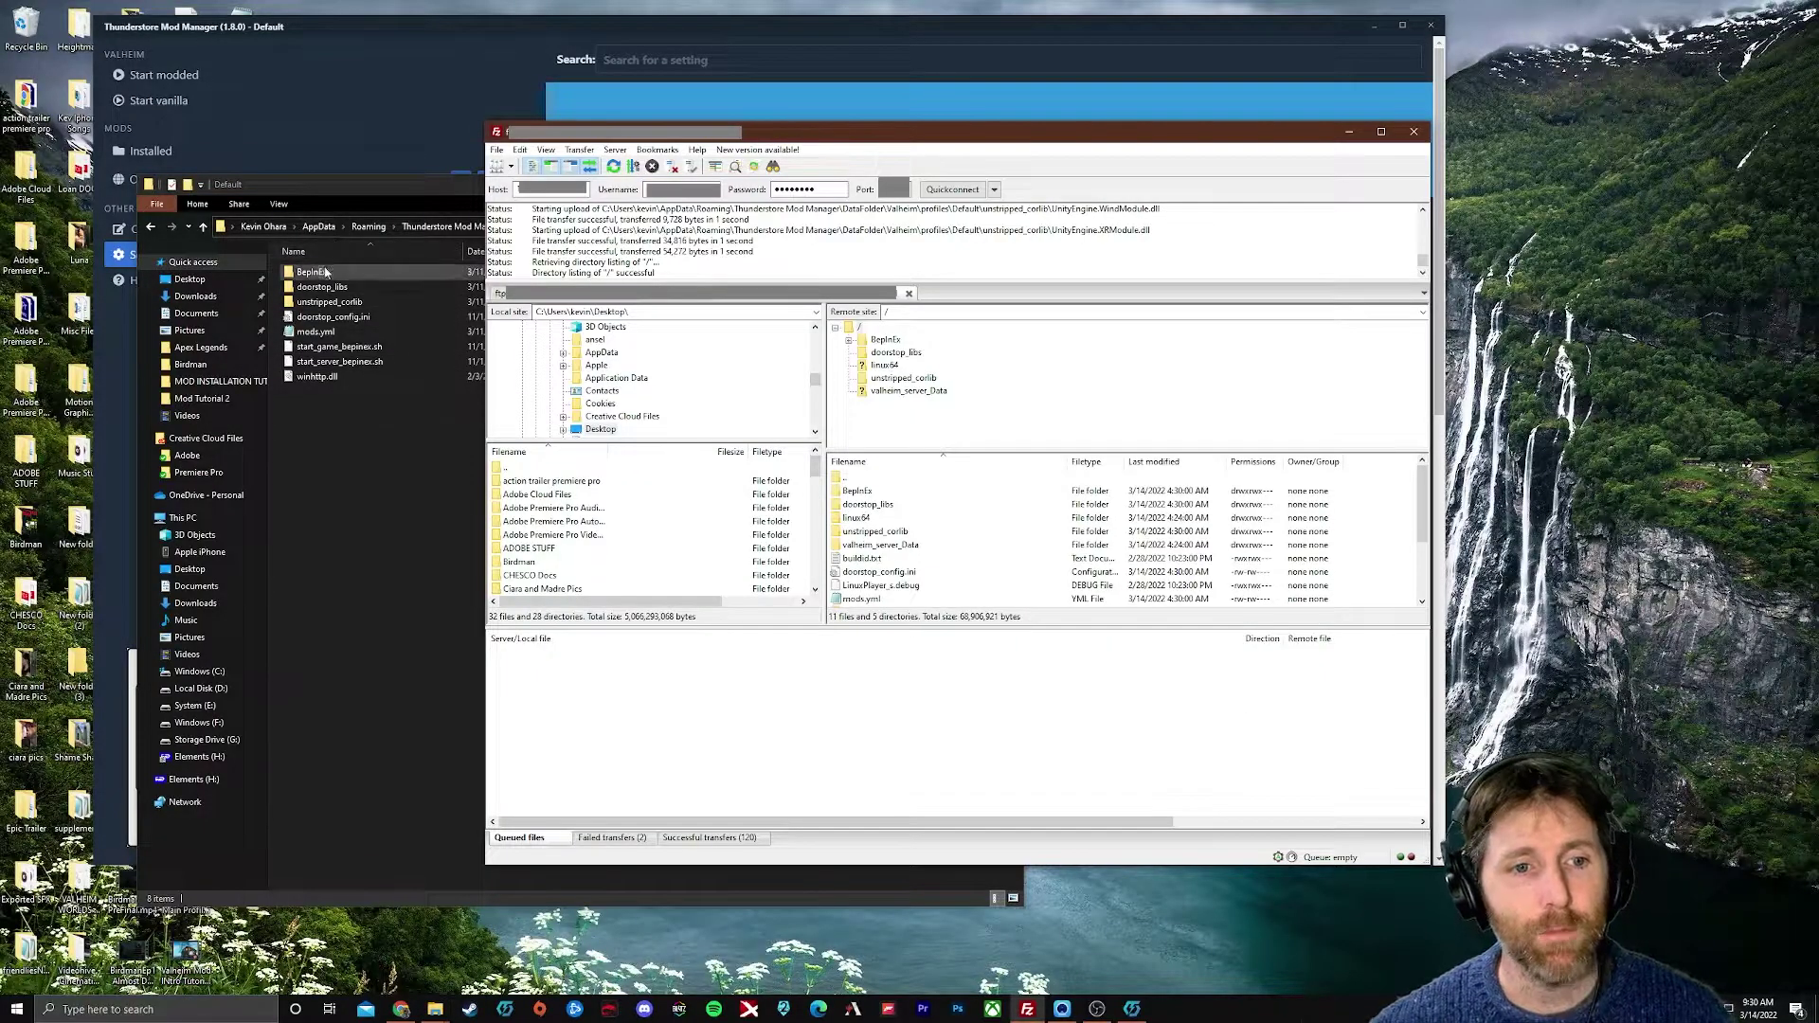
# - Open the local BepInEx folder and the server's BepInEx plugins folder
pyautogui.doubleClick(325, 273)
pyautogui.click(1222, 751)
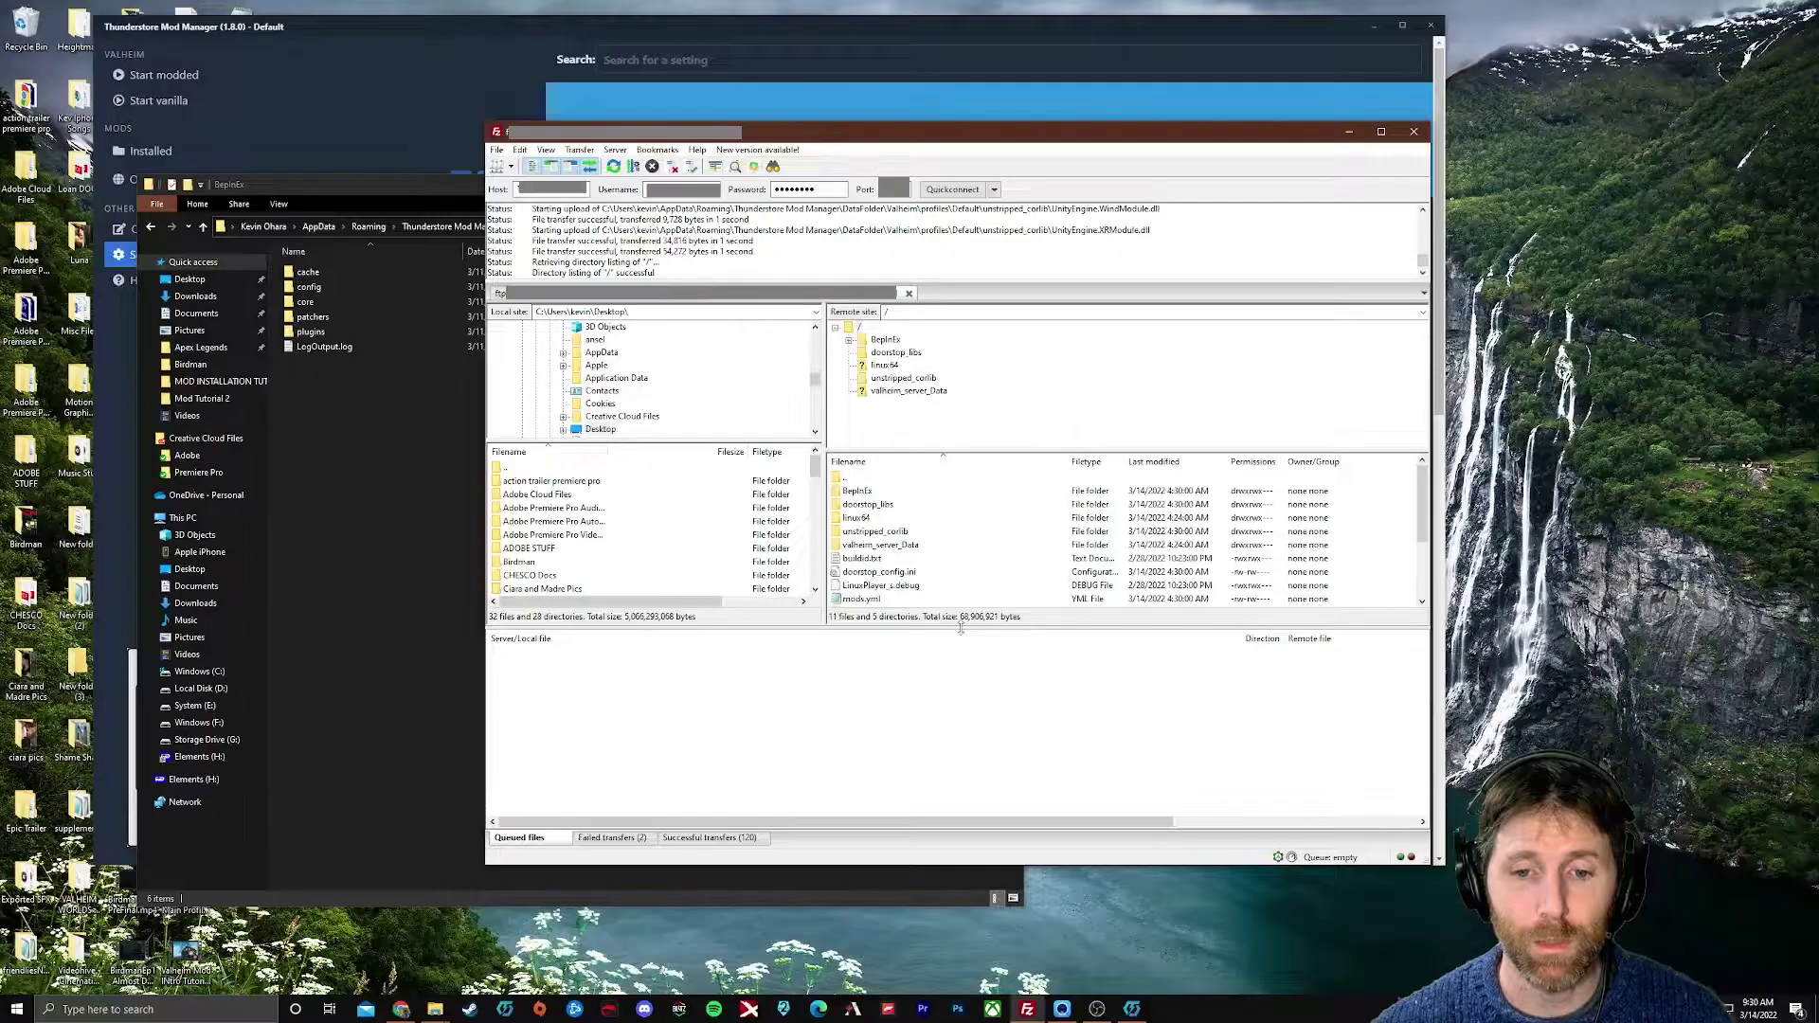
pyautogui.moveTo(964, 627); pyautogui.dragTo(961, 758)
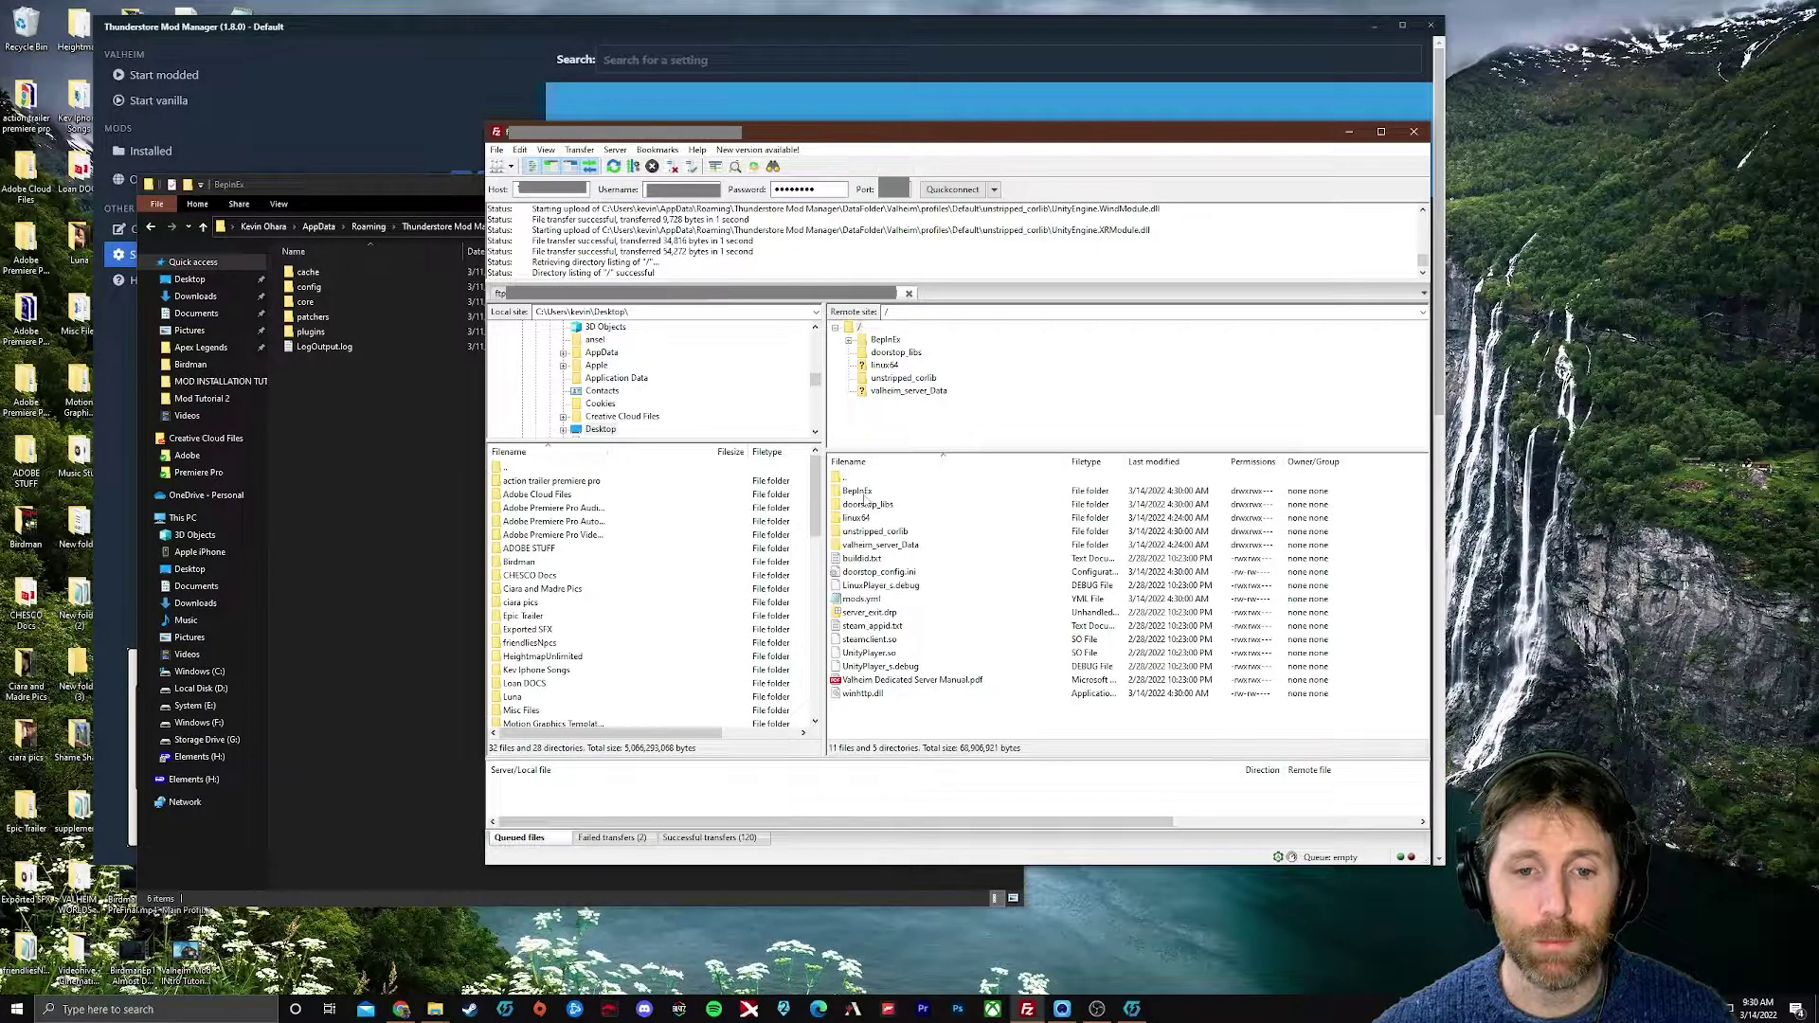
pyautogui.doubleClick(858, 492)
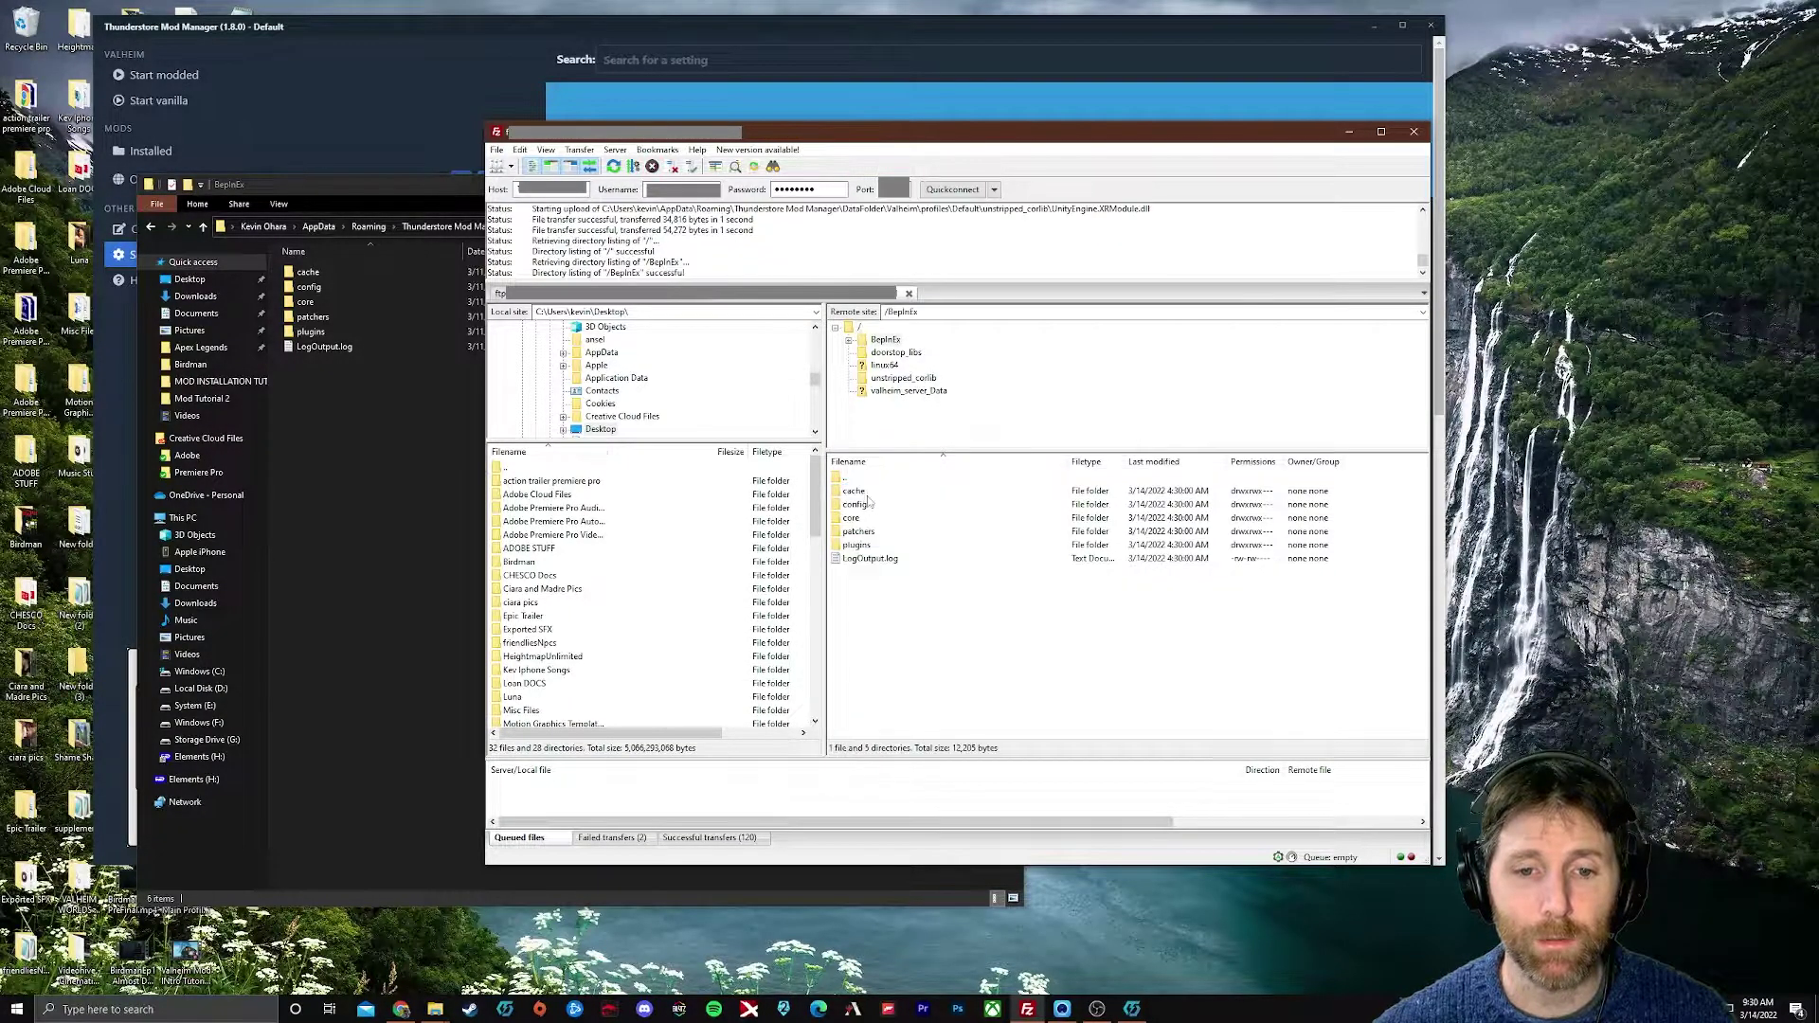
pyautogui.doubleClick(867, 545)
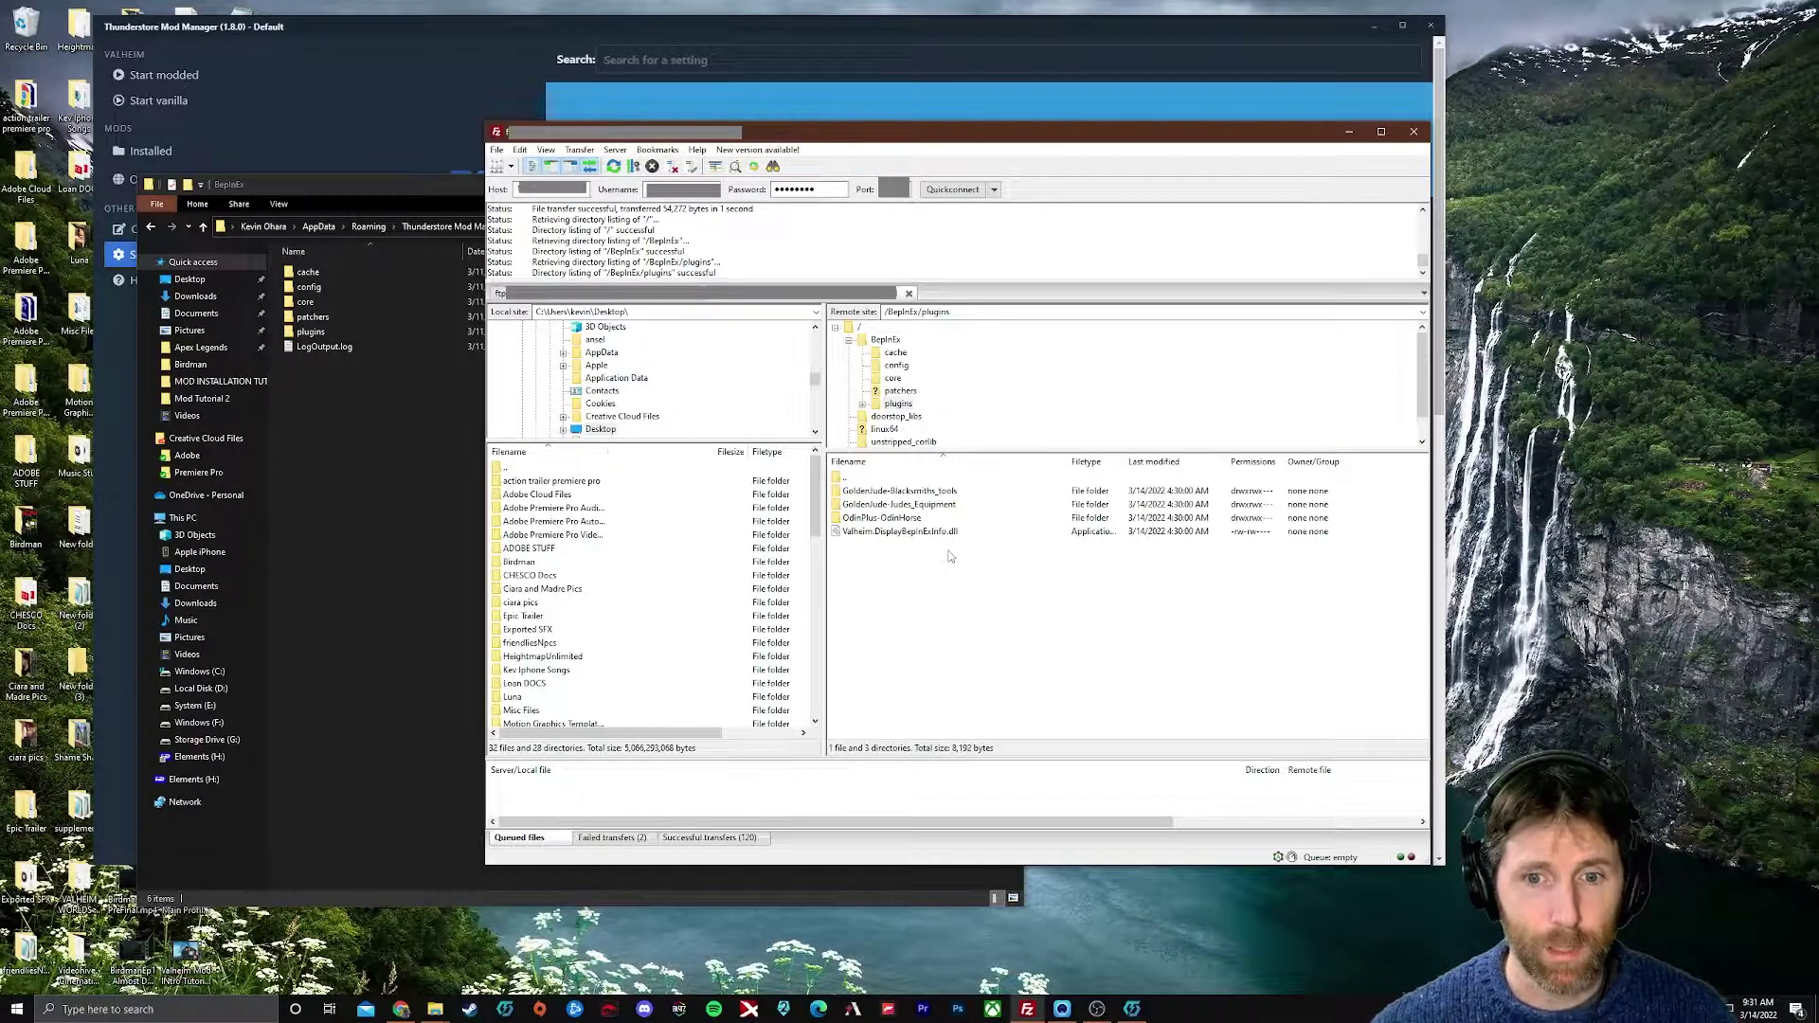
# - Highlight the uploaded server plugins, then open the local config folder
pyautogui.hotkey('ctrl', 'a')
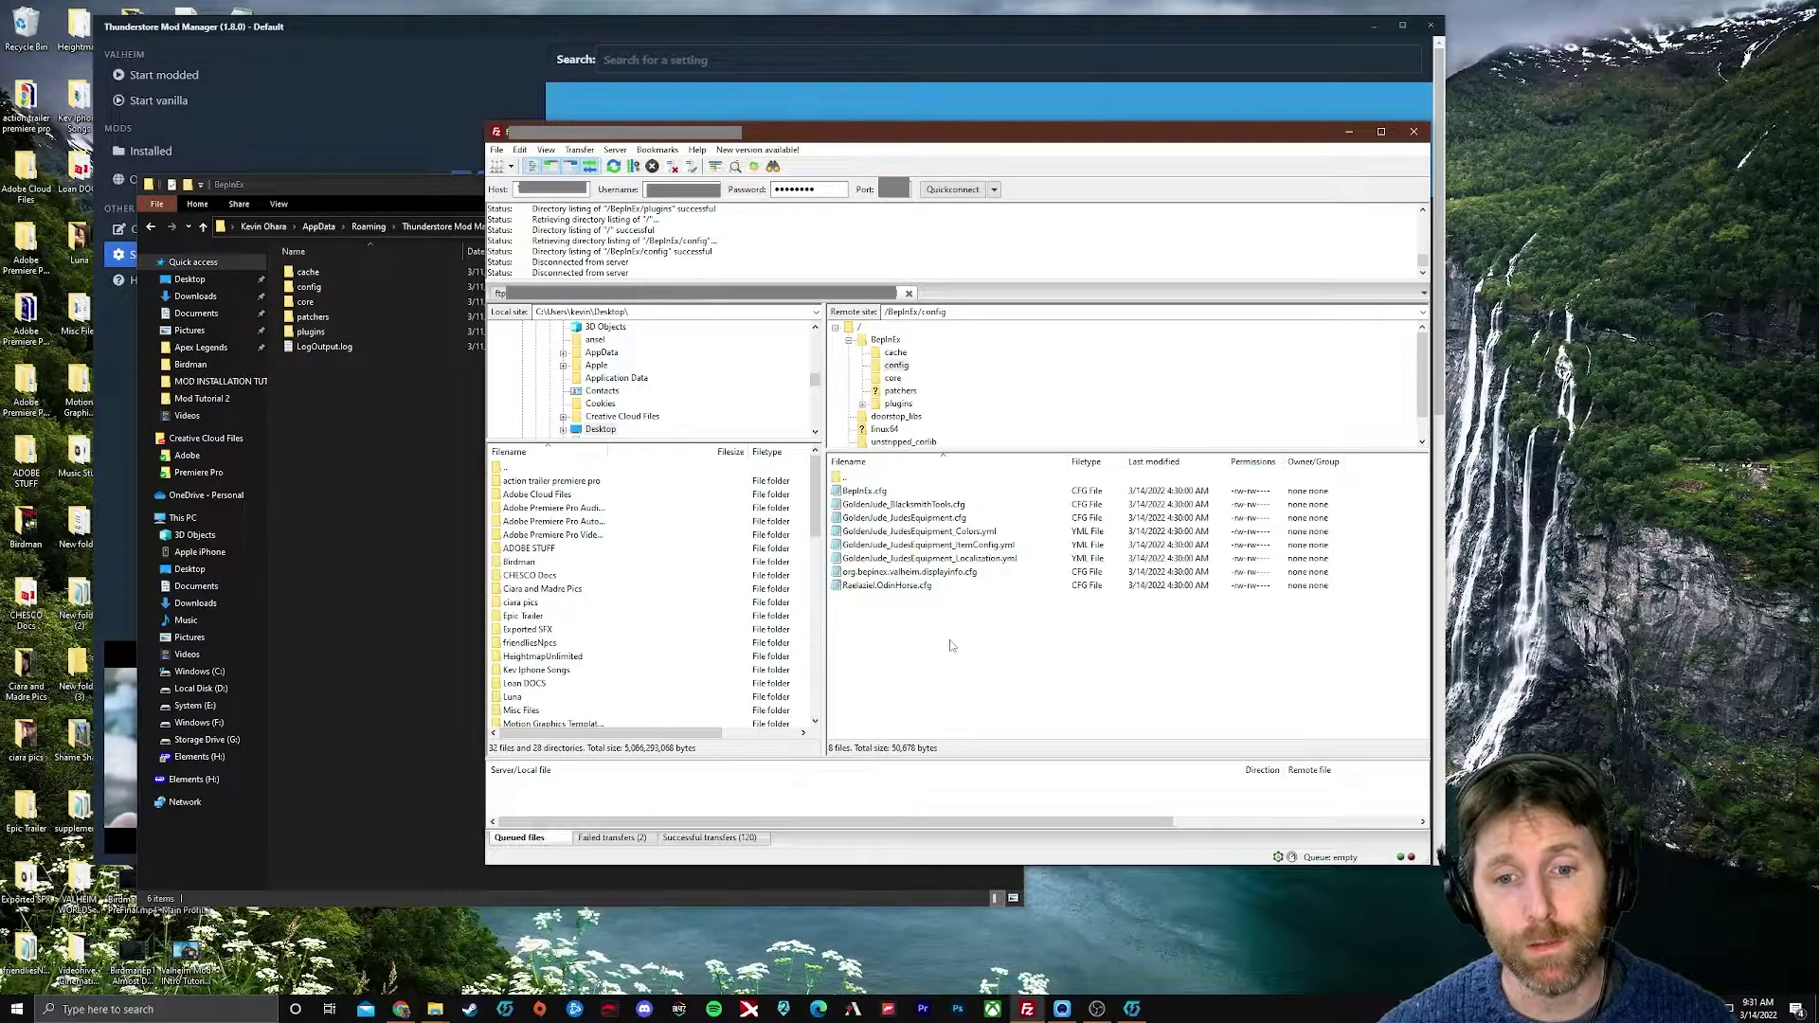
pyautogui.doubleClick(308, 286)
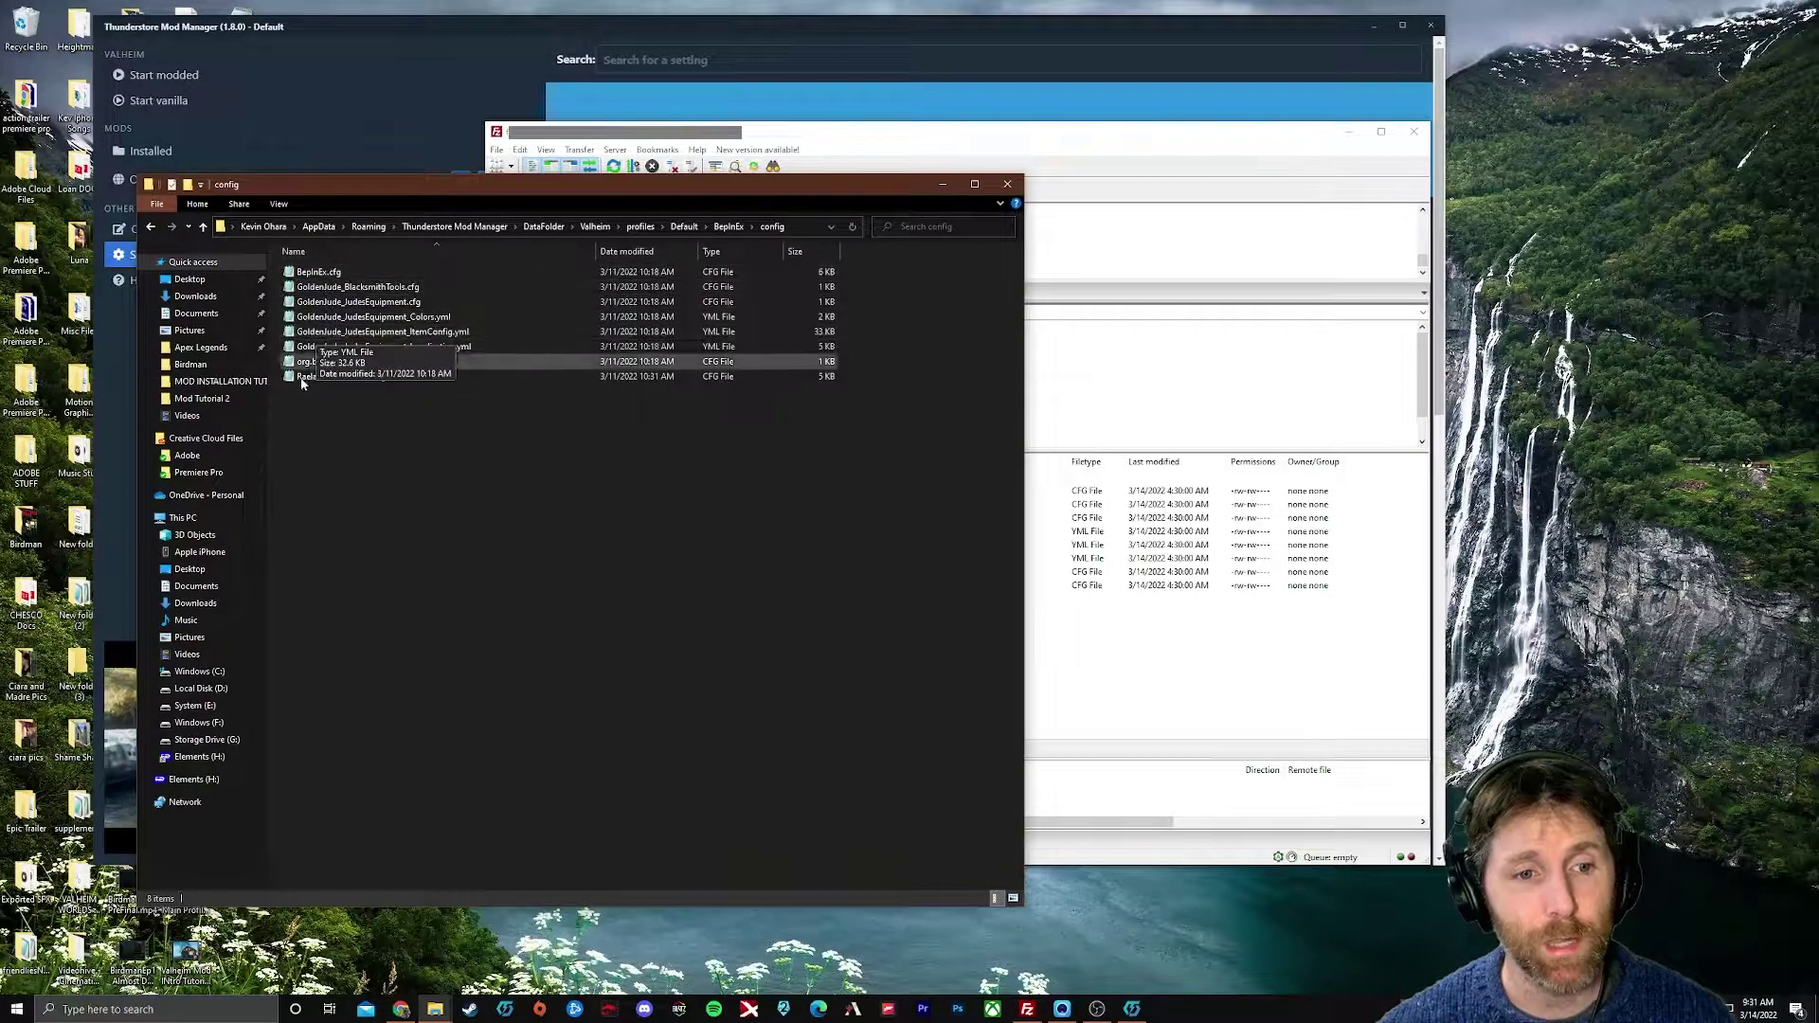
pyautogui.moveTo(852, 131); pyautogui.dragTo(893, 67)
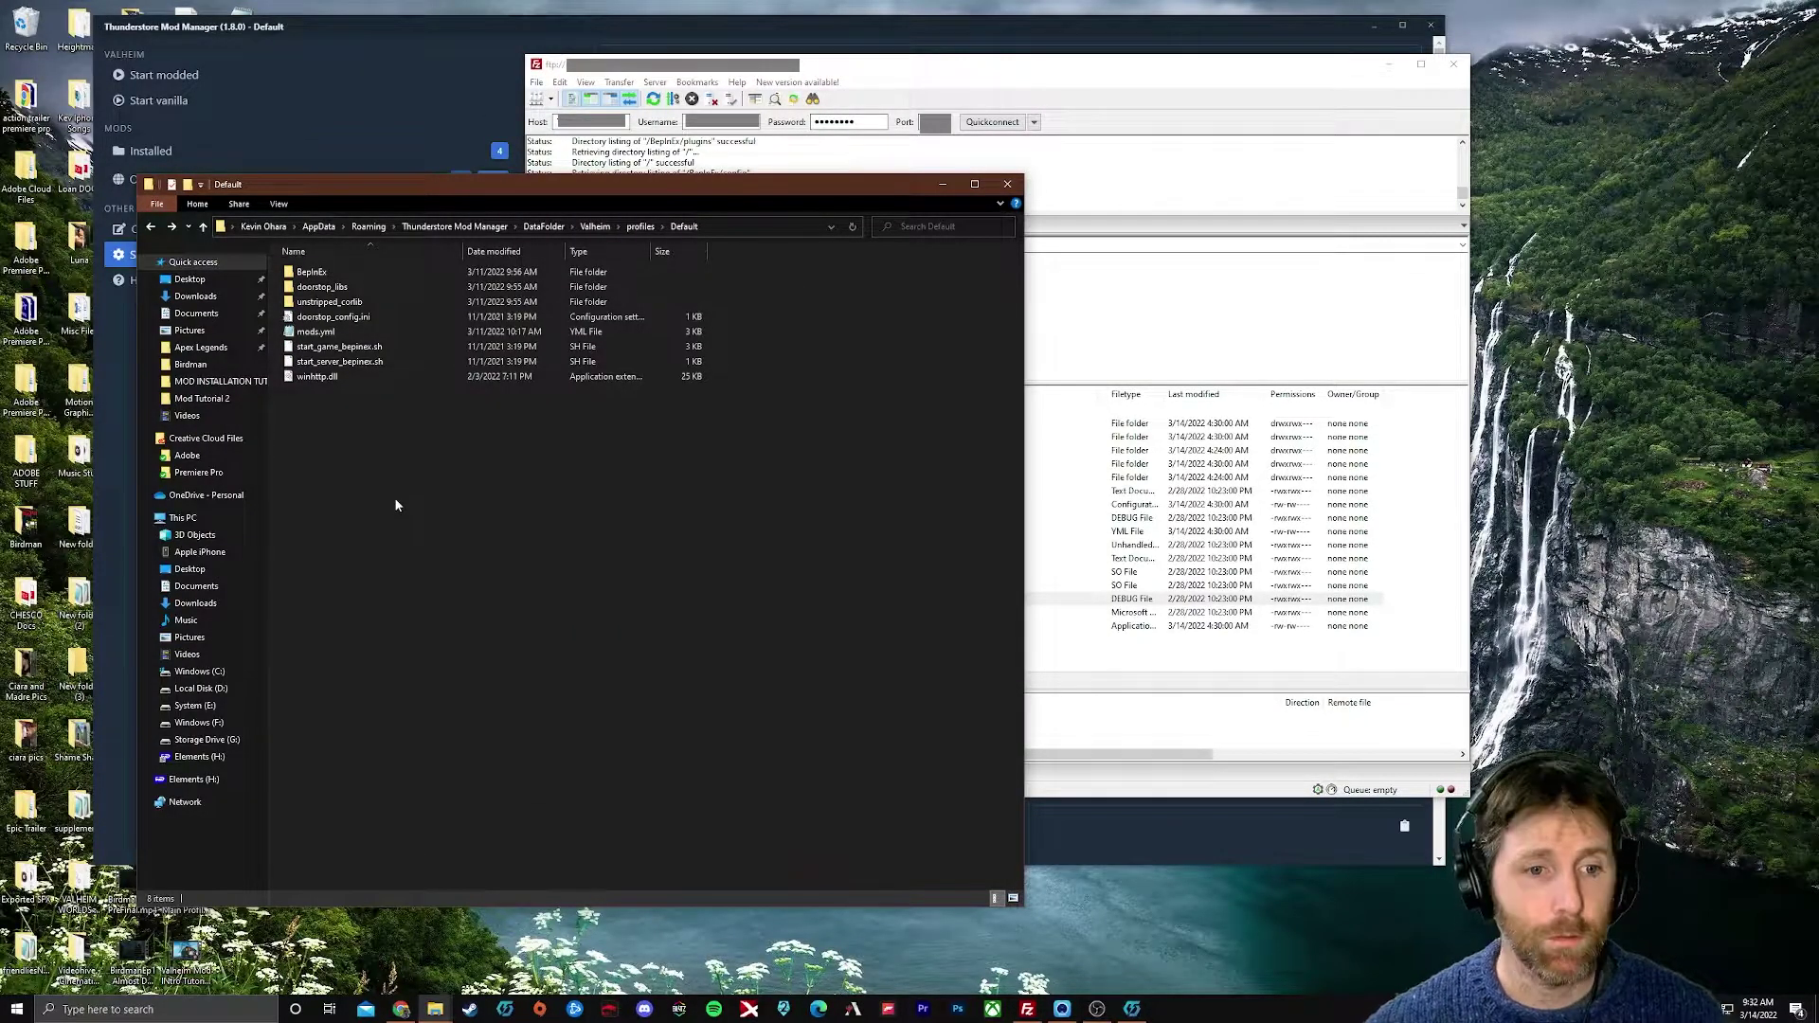
pyautogui.click(1090, 627)
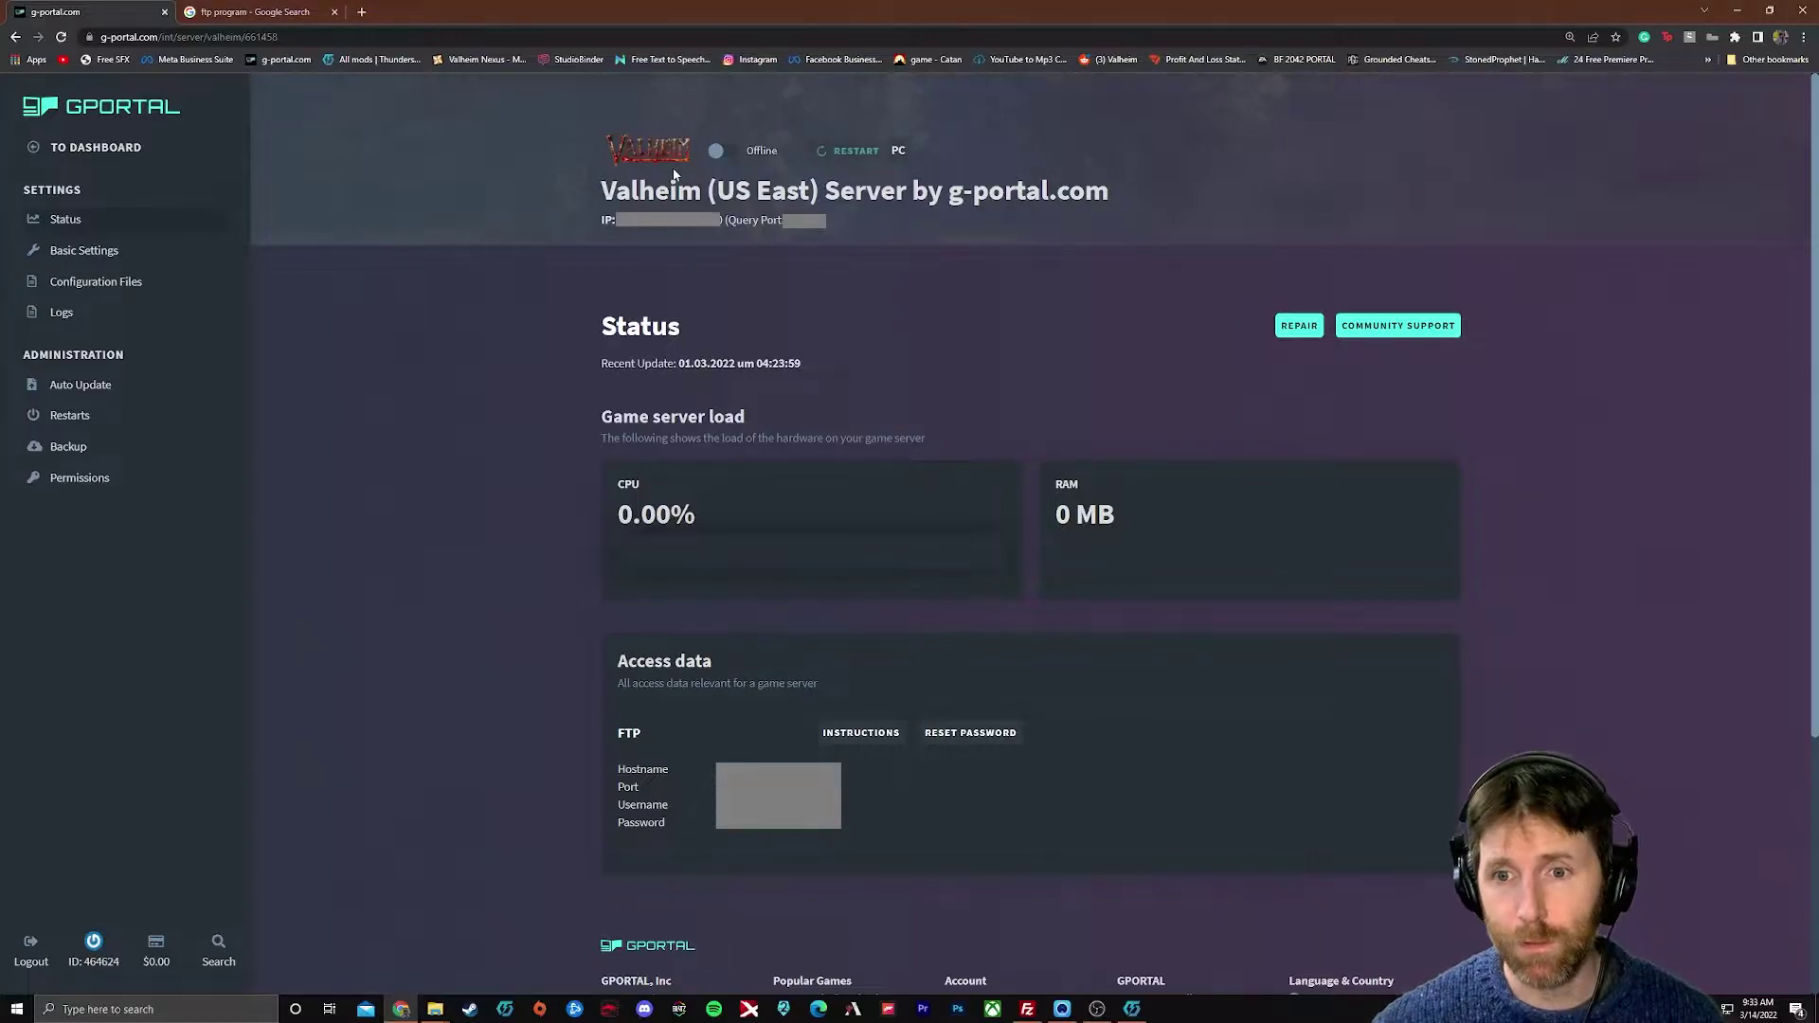
# - Power on the Valheim (US East) server so it switches from Offline to Online
pyautogui.click(717, 152)
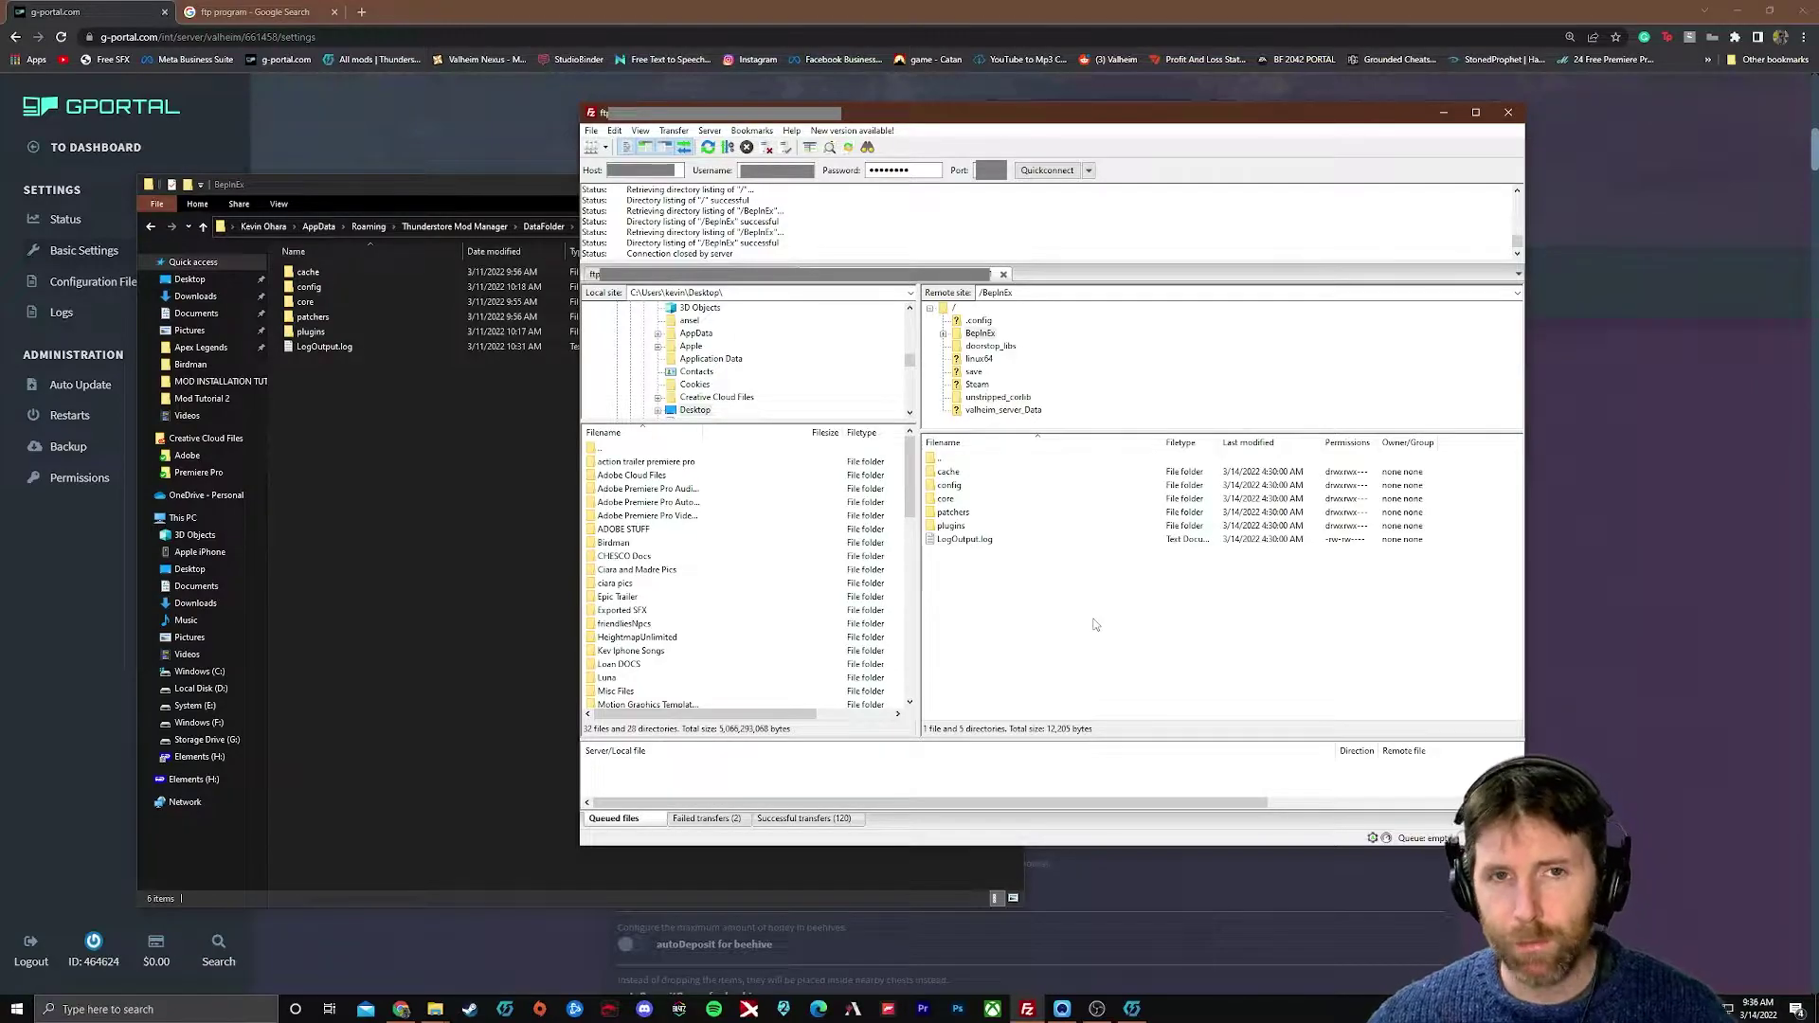
# - Navigate to the BepInEx plugins folder both on the server and in the local profile
pyautogui.click(956, 309)
pyautogui.doubleClick(957, 309)
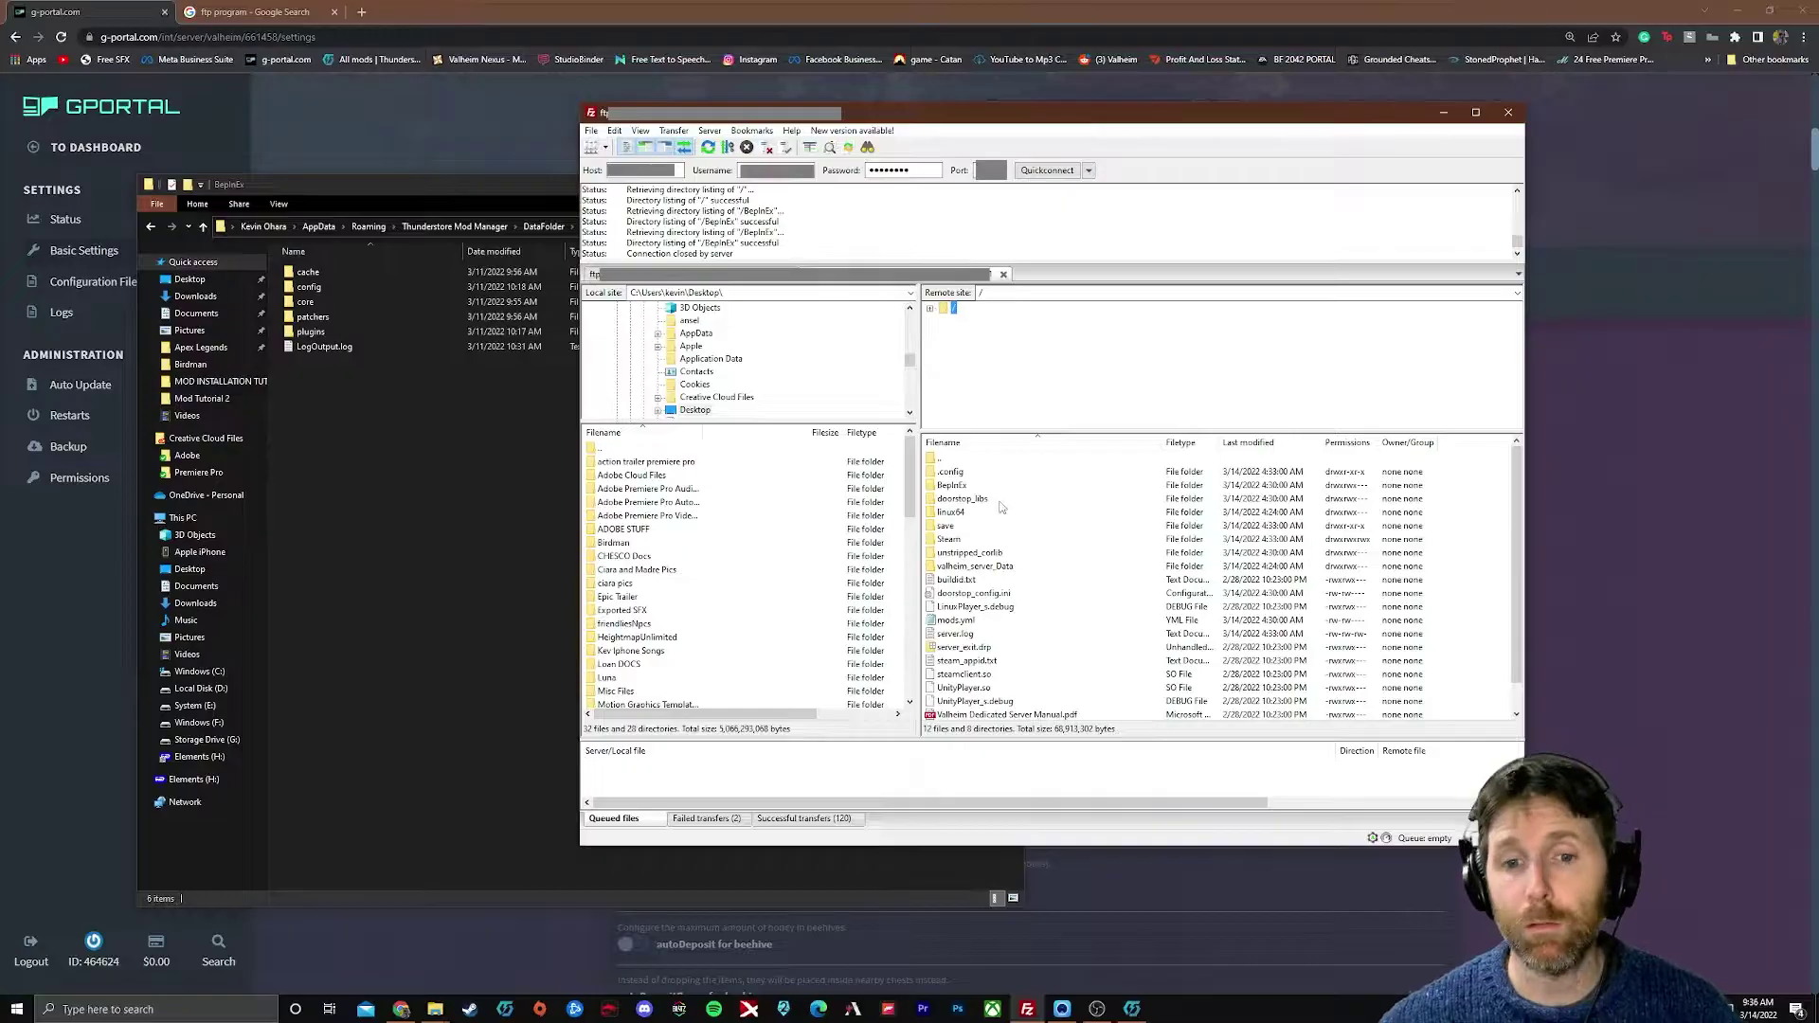
pyautogui.doubleClick(955, 486)
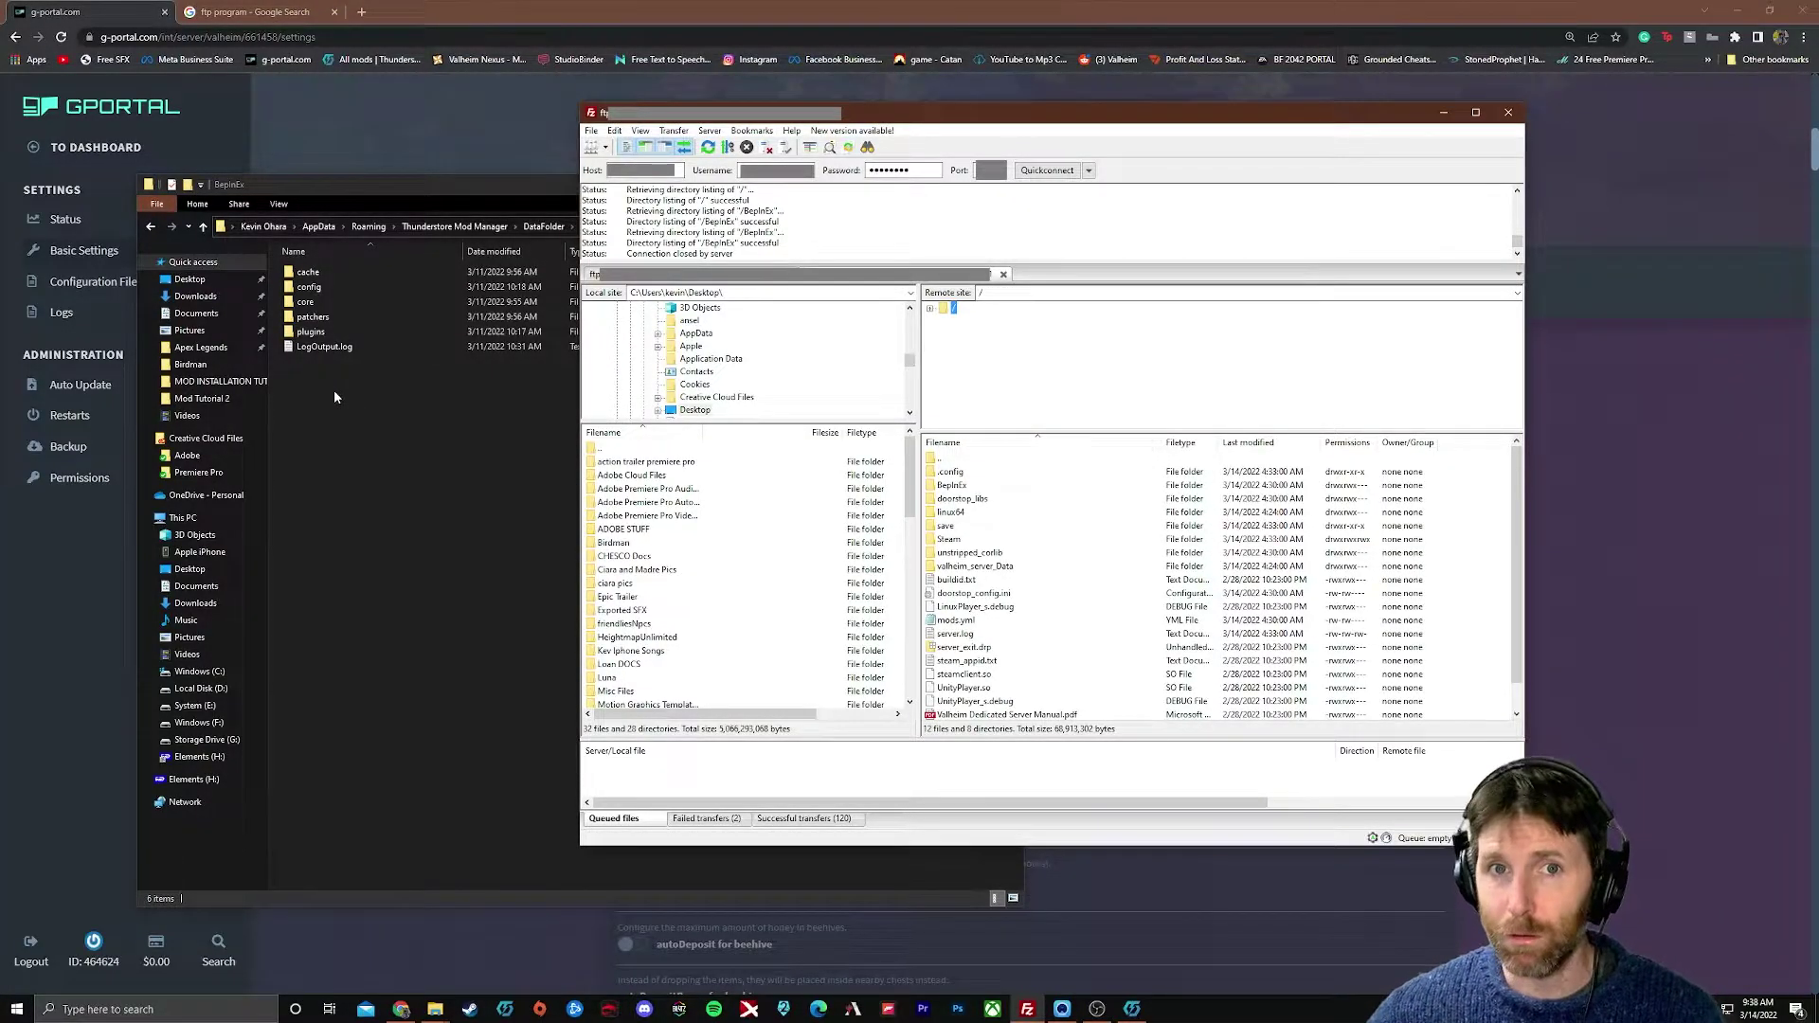
pyautogui.doubleClick(958, 487)
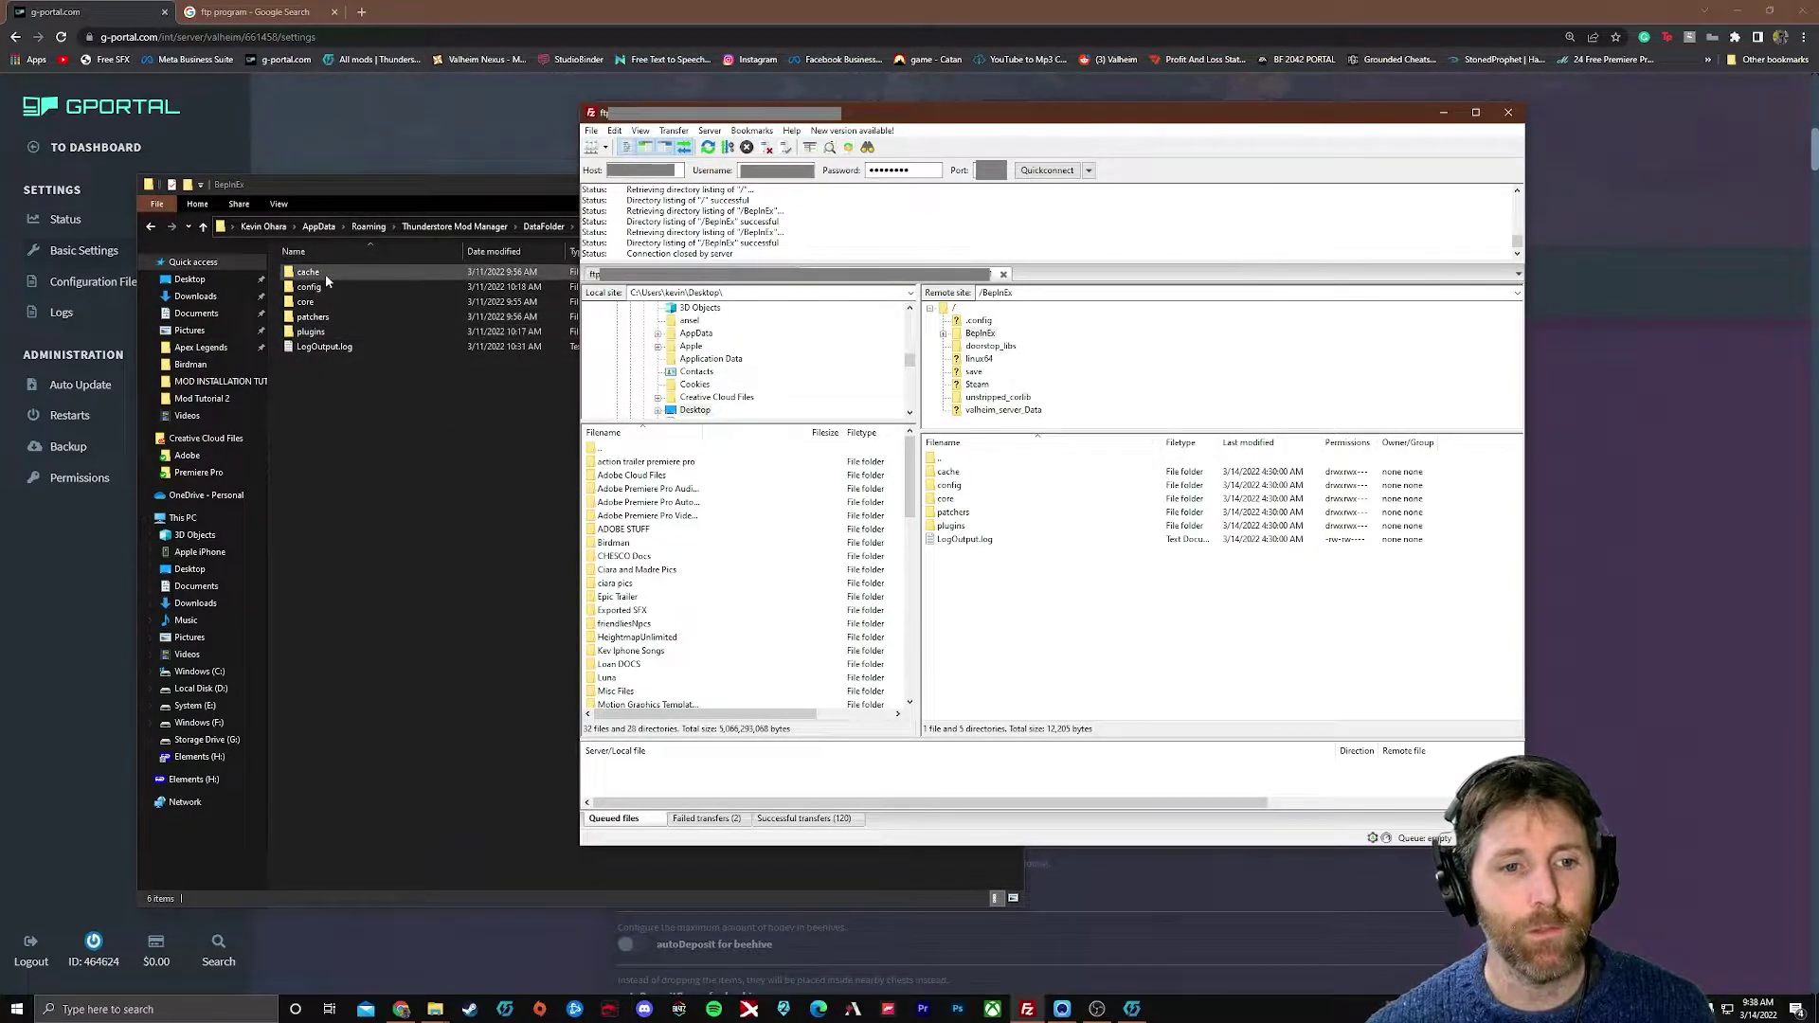
pyautogui.doubleClick(951, 526)
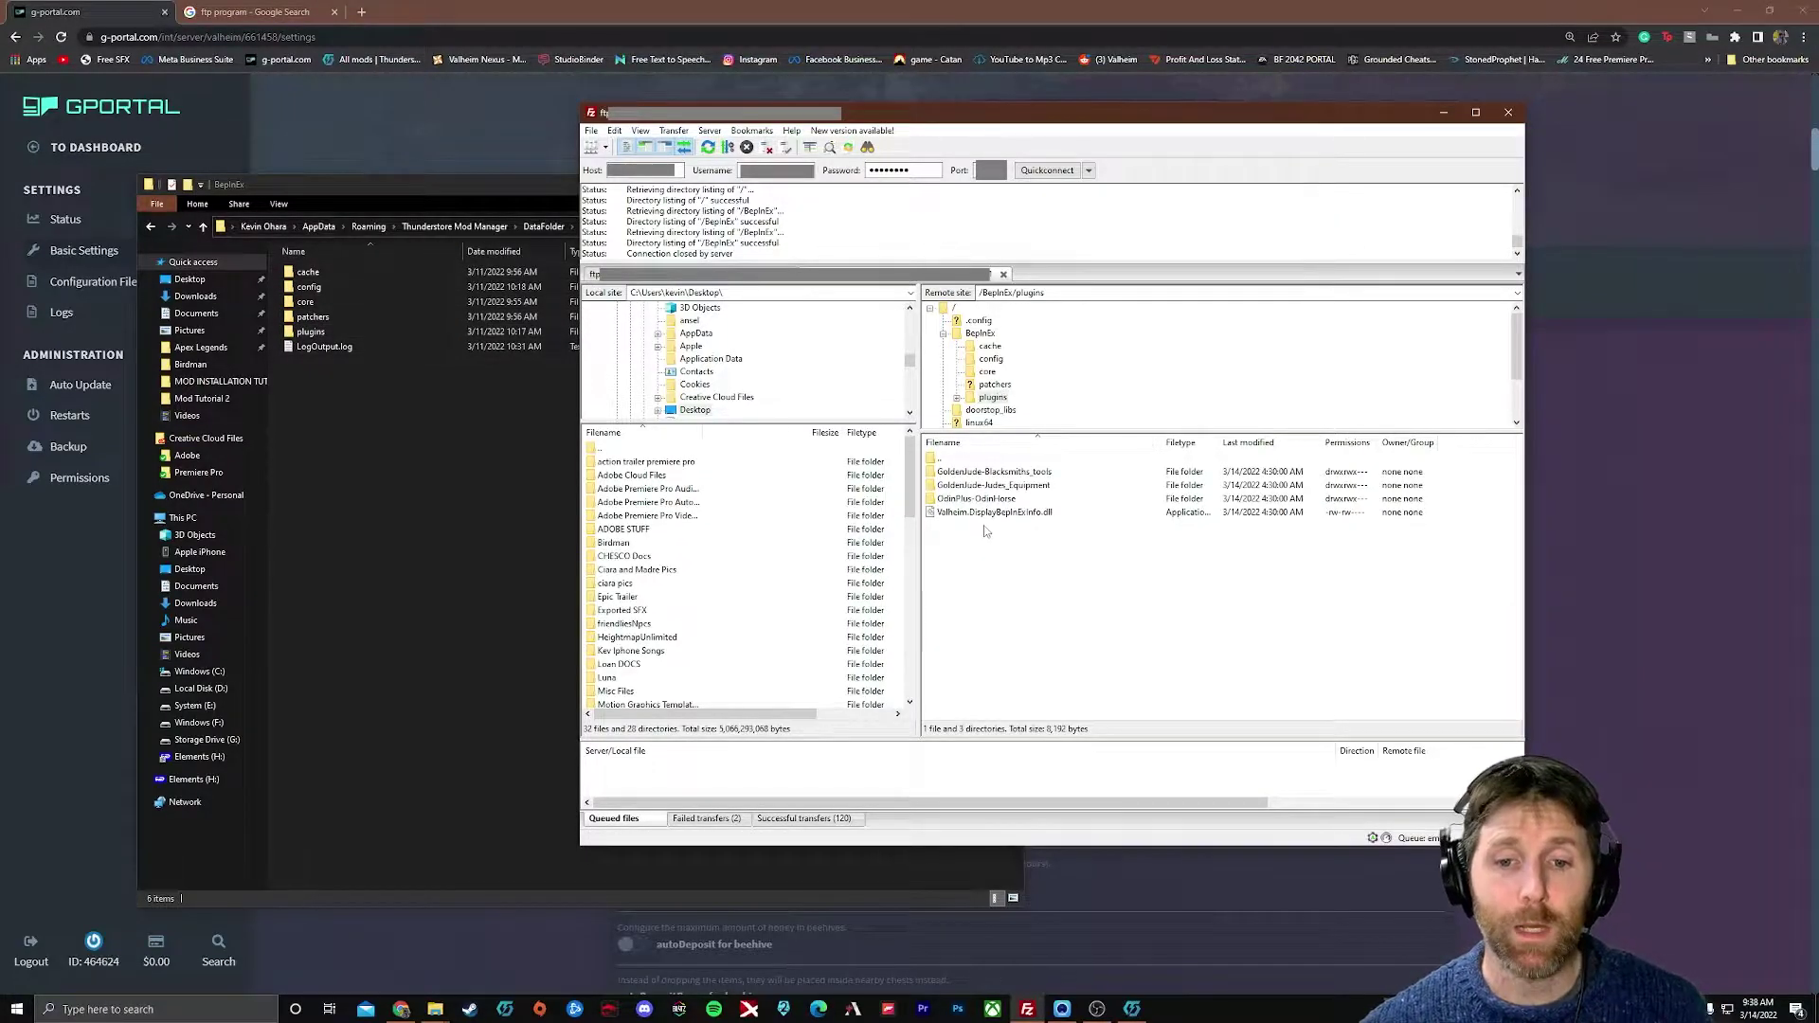
pyautogui.doubleClick(317, 331)
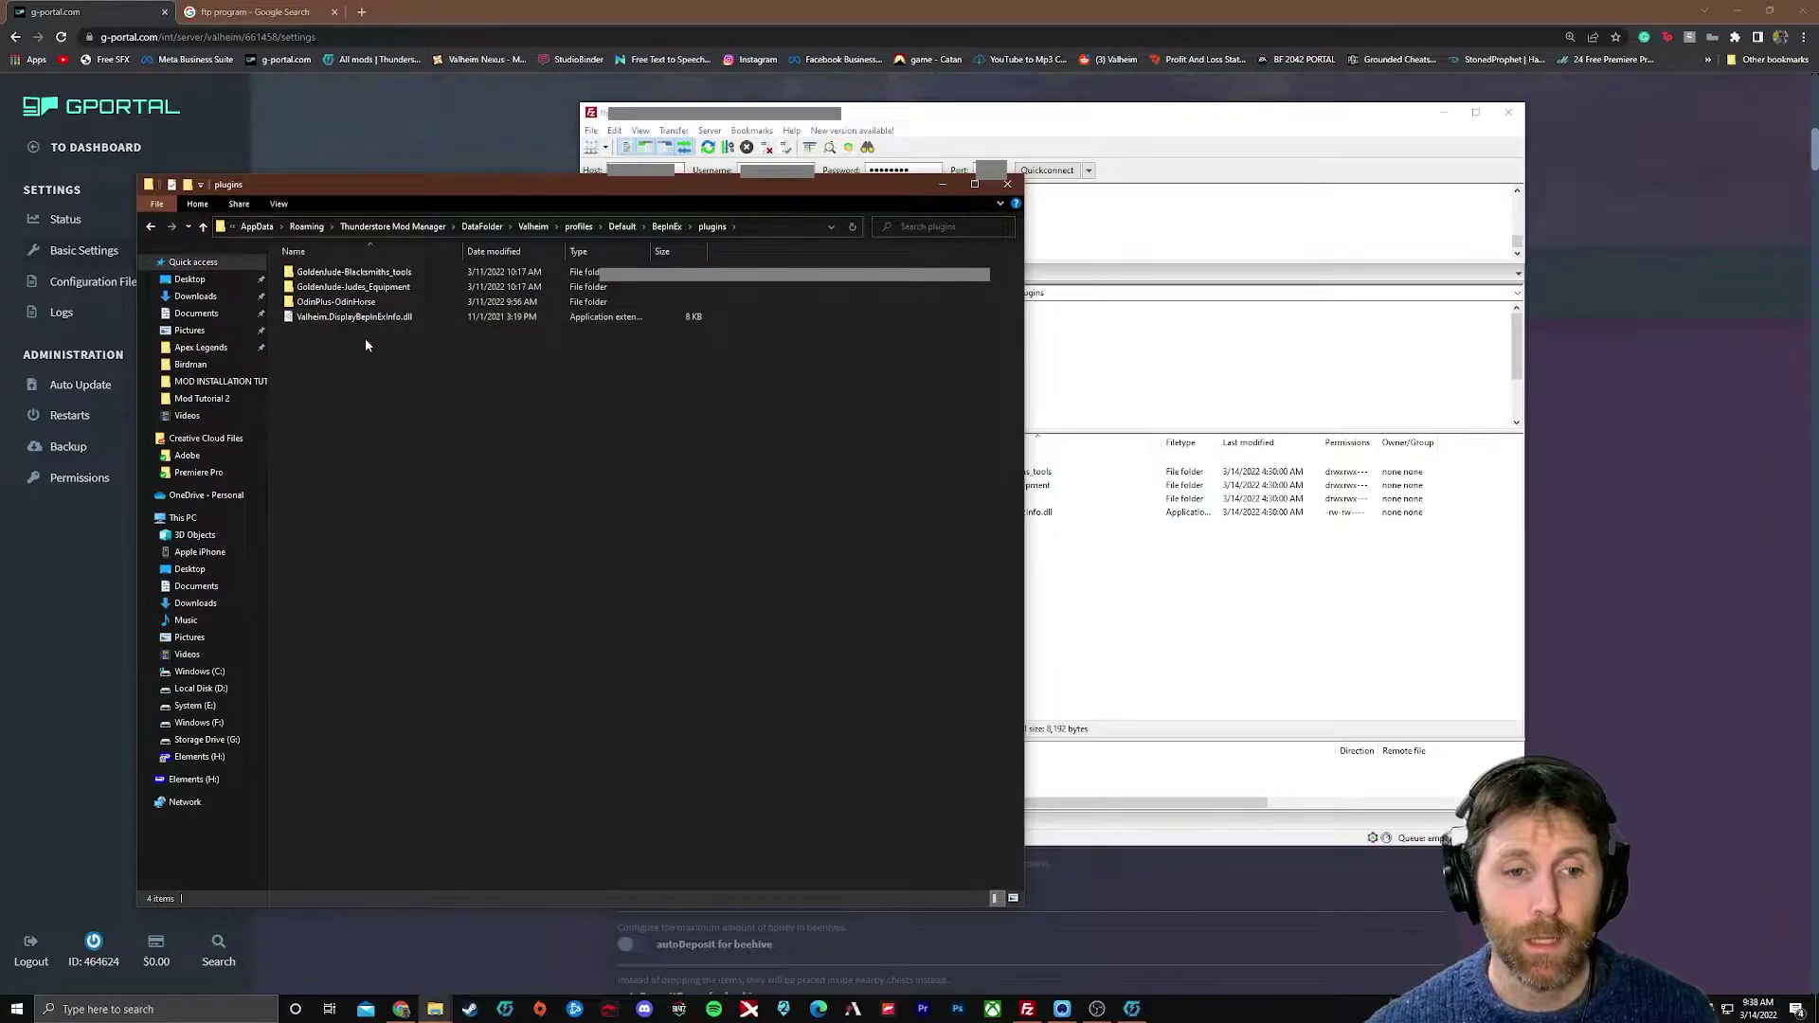
# - Drag the Blacksmiths_tools and OdinHorse mod folders into the server's plugins listing
pyautogui.click(368, 301)
pyautogui.keyDown('ctrl'); pyautogui.click(369, 272); pyautogui.keyUp('ctrl')
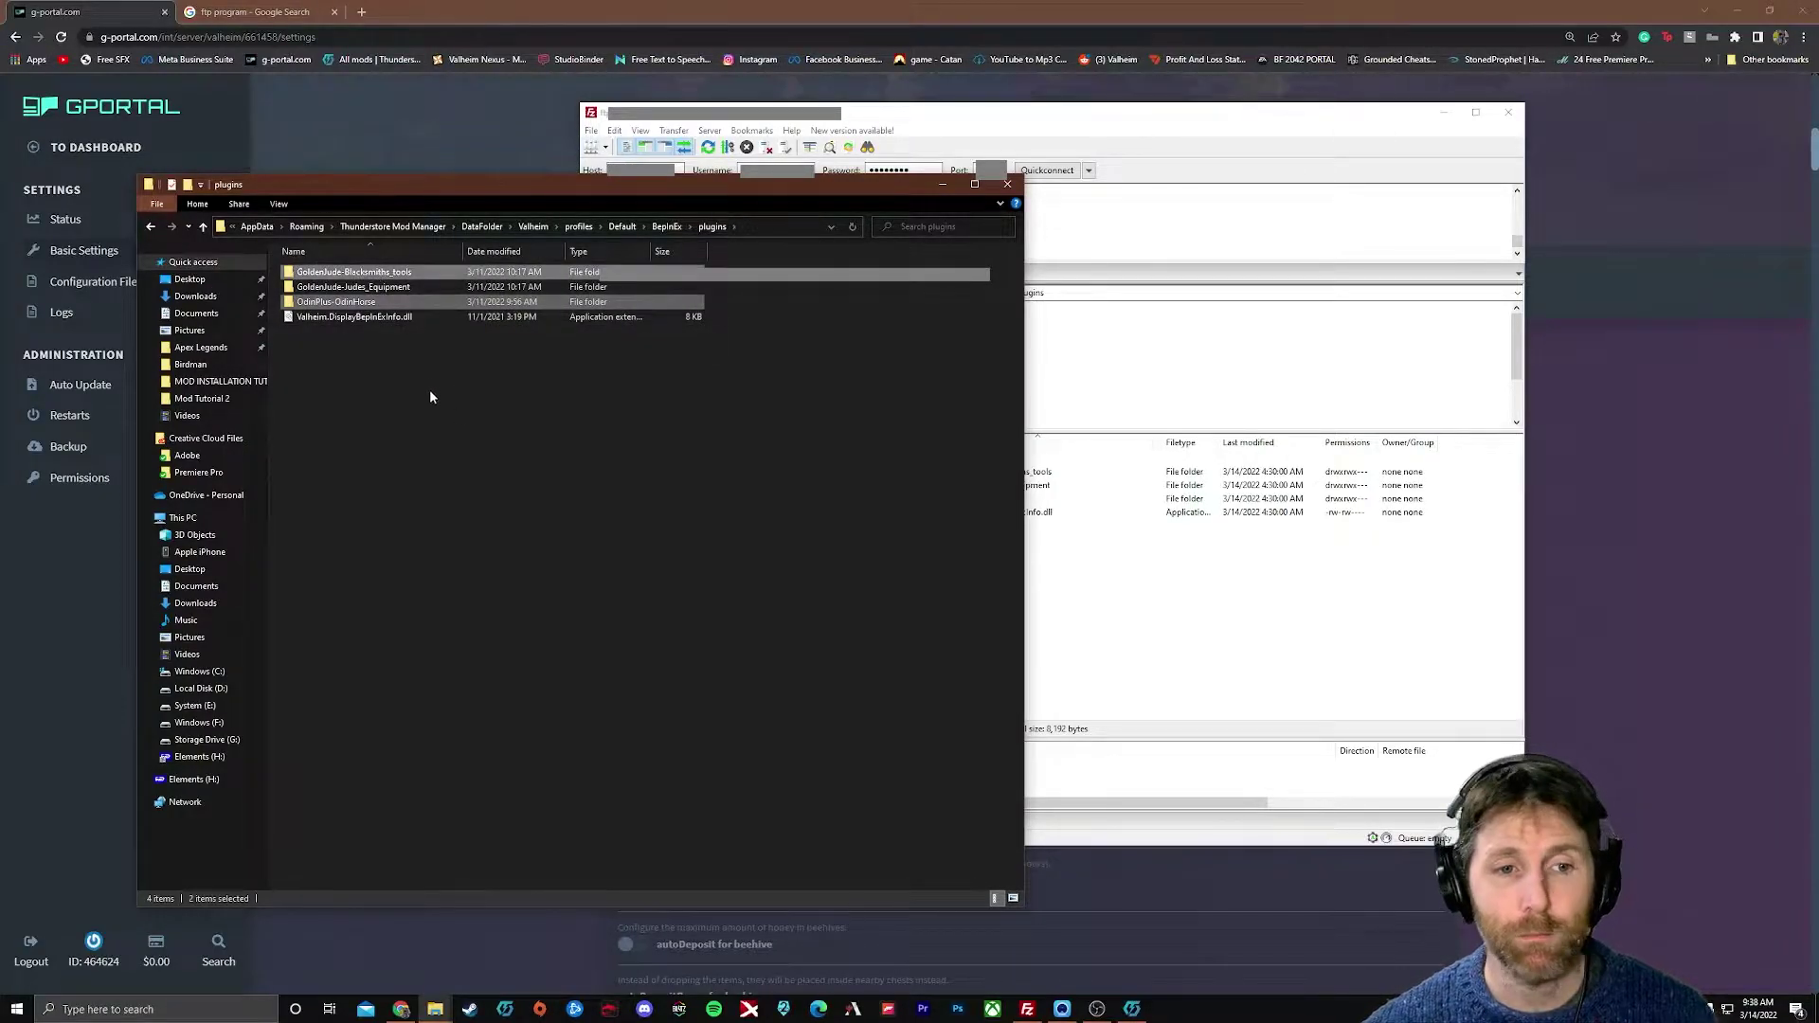
pyautogui.click(1268, 605)
pyautogui.moveTo(379, 301); pyautogui.dragTo(414, 395)
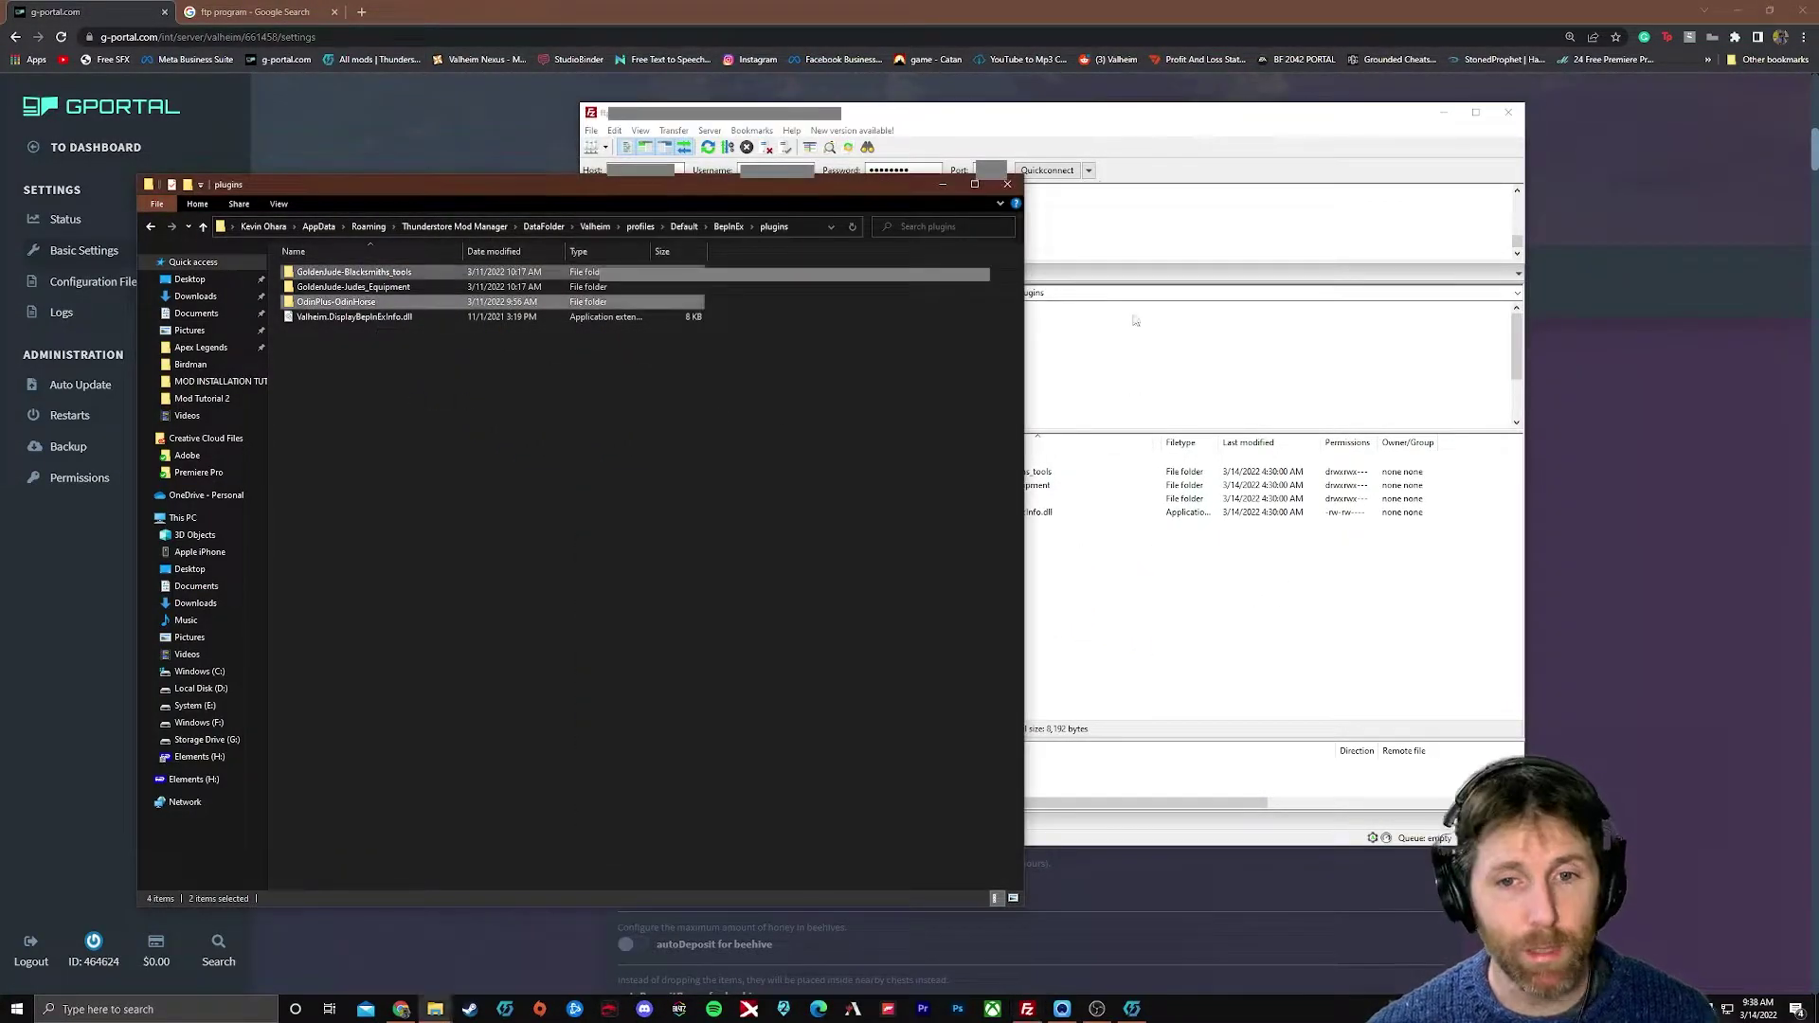
# - Open both BepInEx config folders and copy GoldenJude_JudesEquipment_Colors.yml to the server
pyautogui.click(1088, 121)
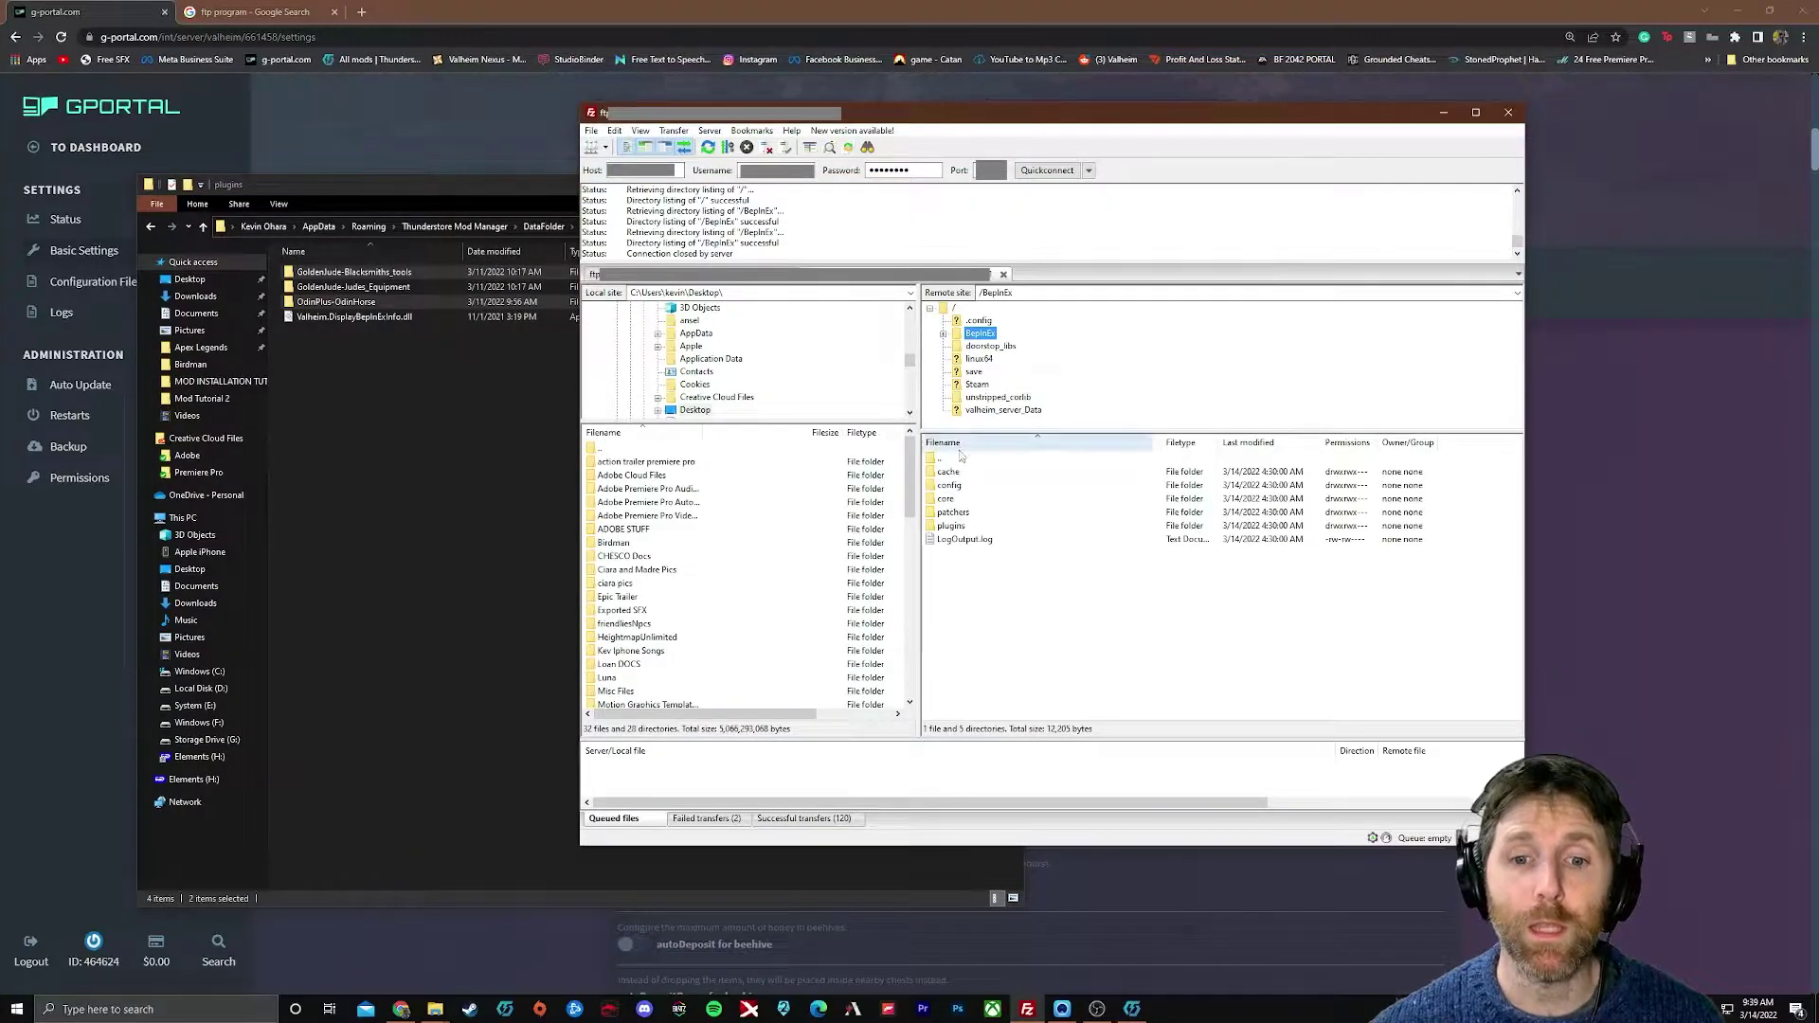
pyautogui.doubleClick(948, 485)
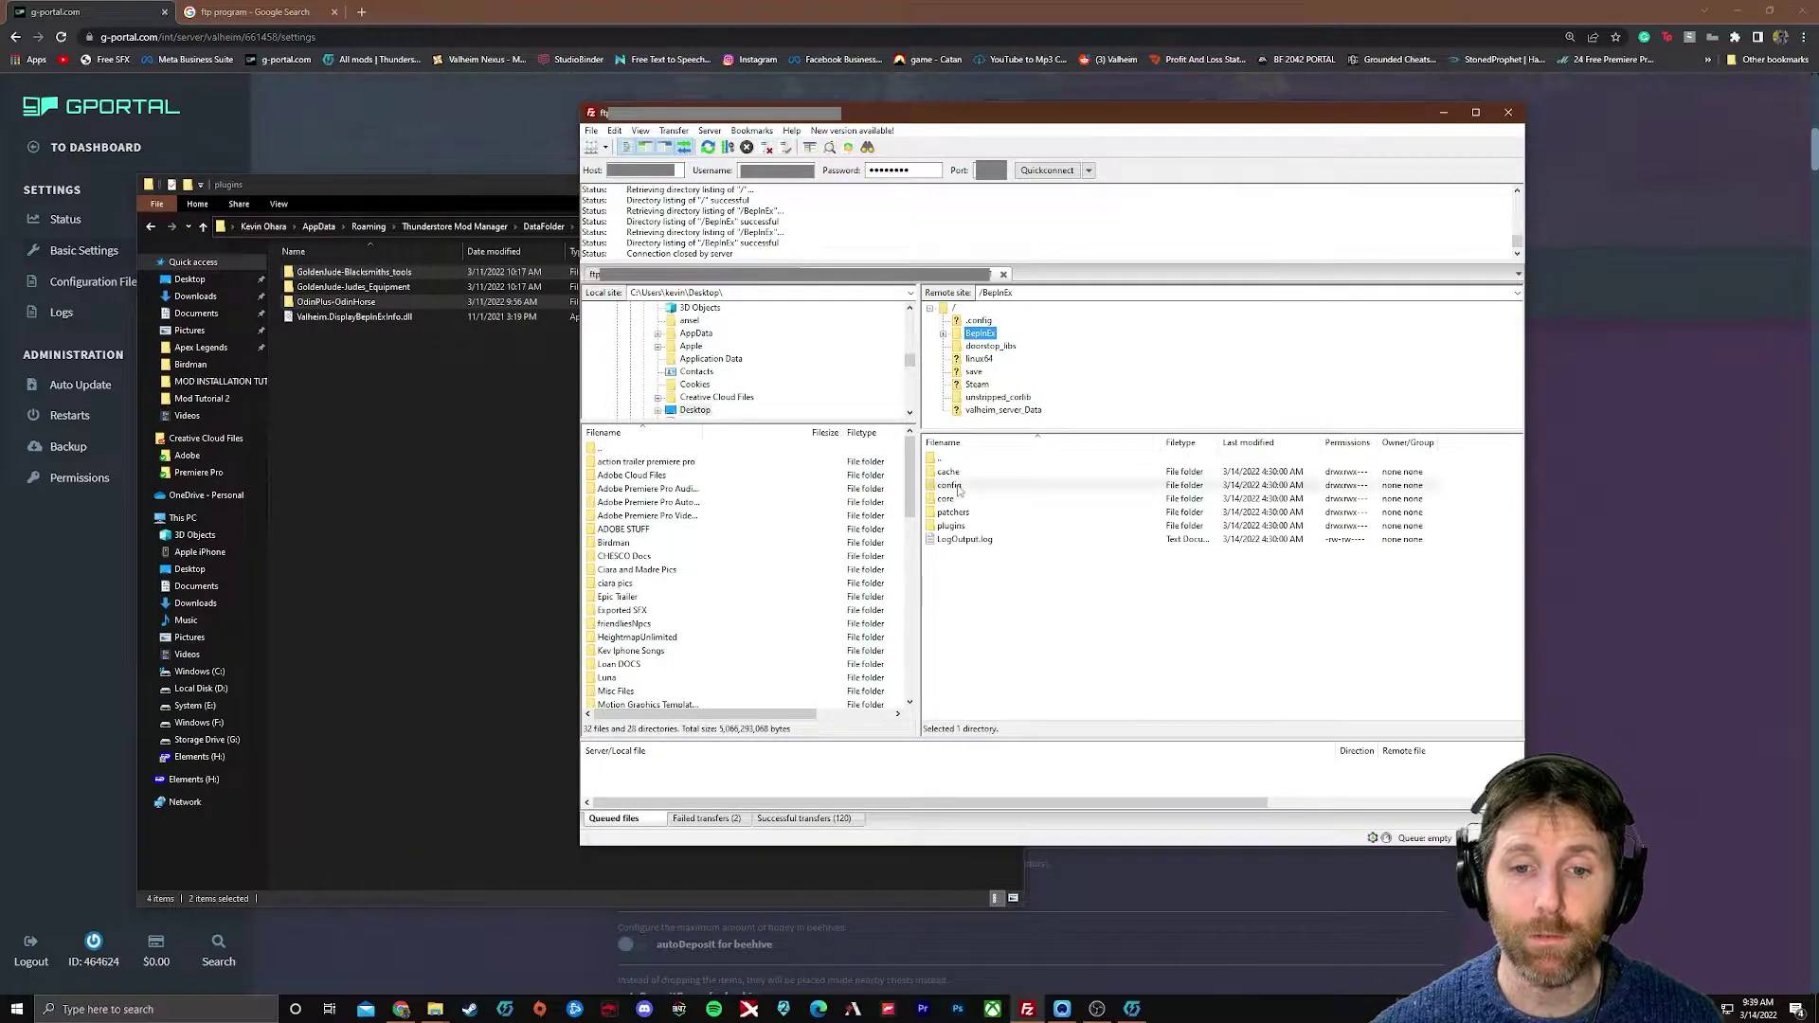
pyautogui.click(565, 325)
pyautogui.click(732, 231)
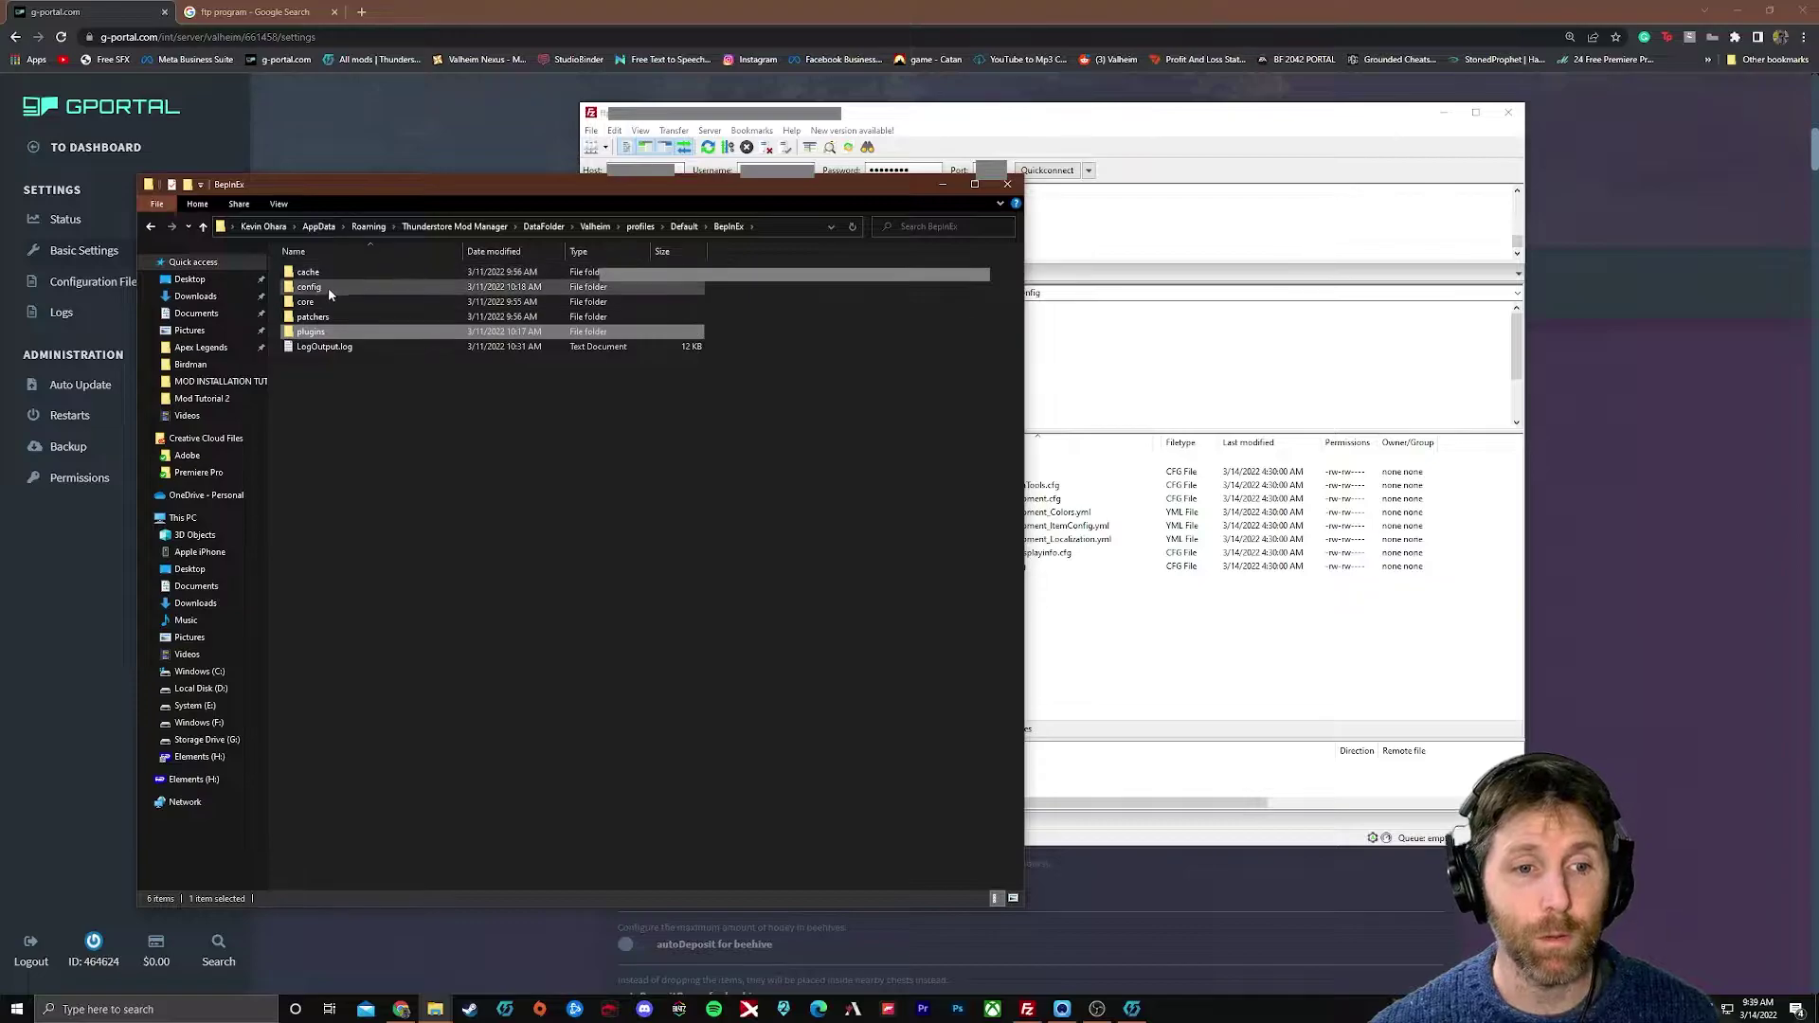
pyautogui.doubleClick(328, 287)
pyautogui.click(953, 607)
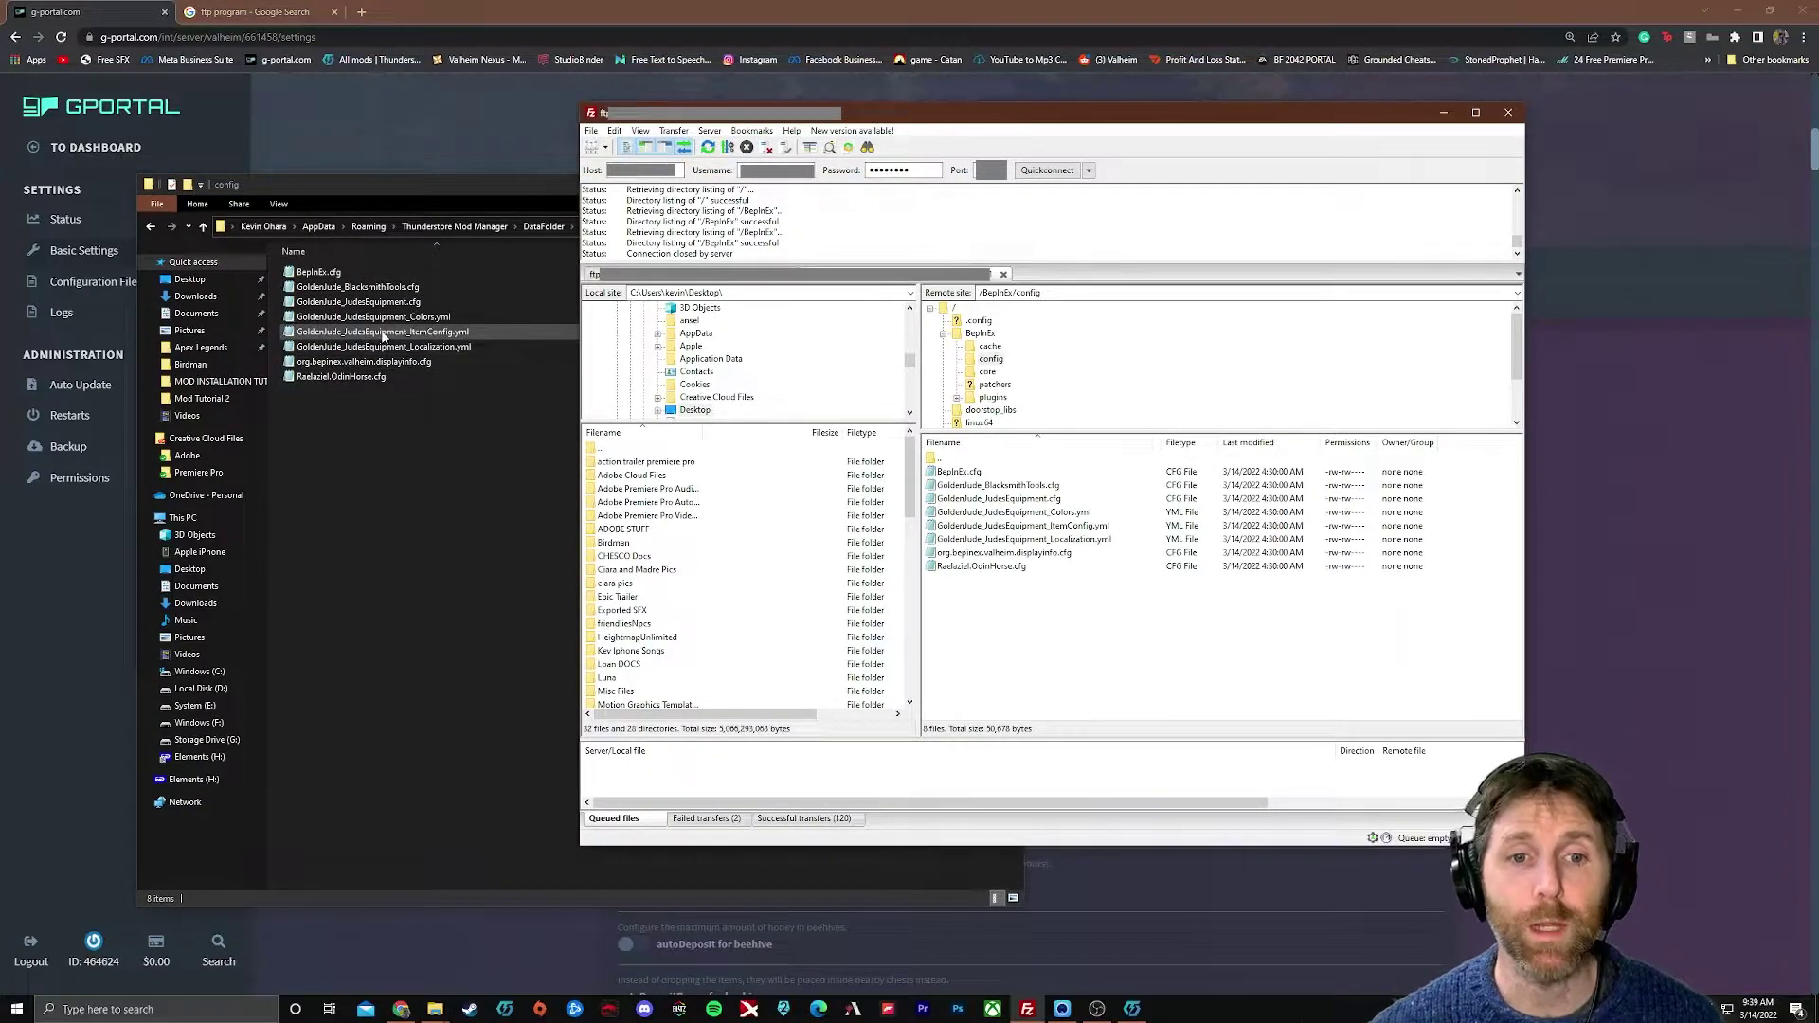
pyautogui.moveTo(402, 324); pyautogui.dragTo(327, 317)
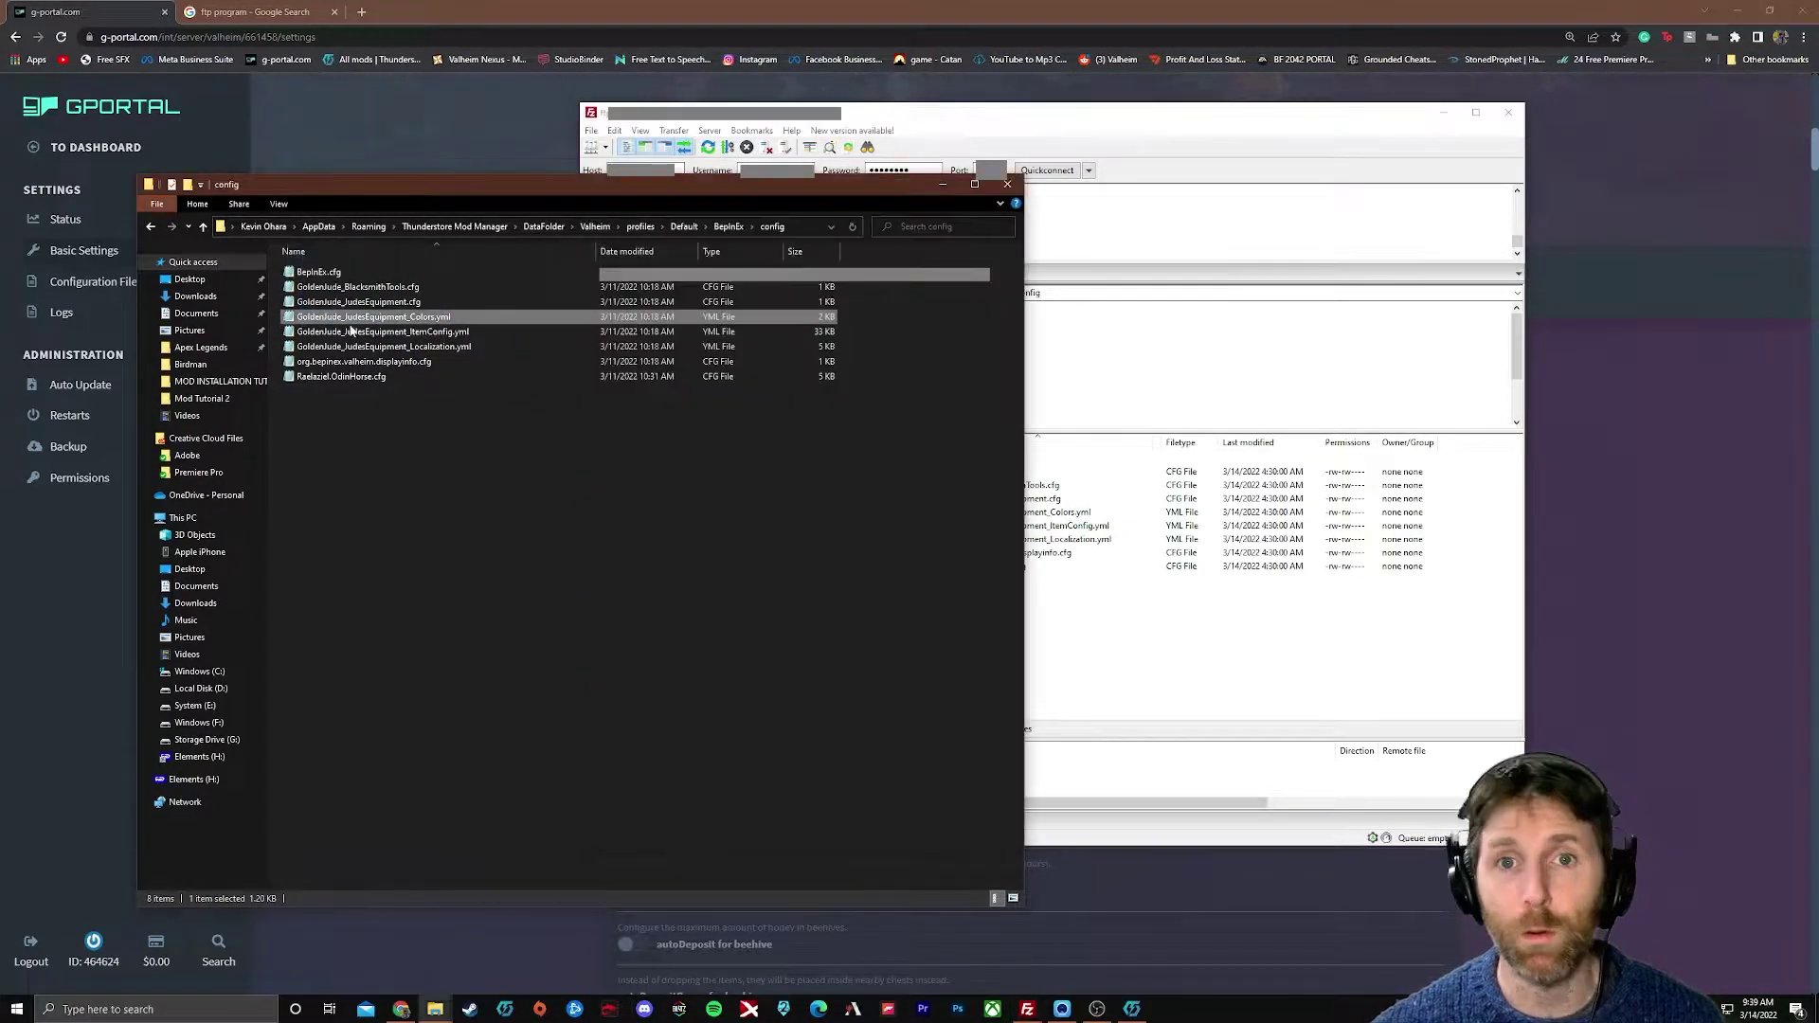
pyautogui.click(1149, 597)
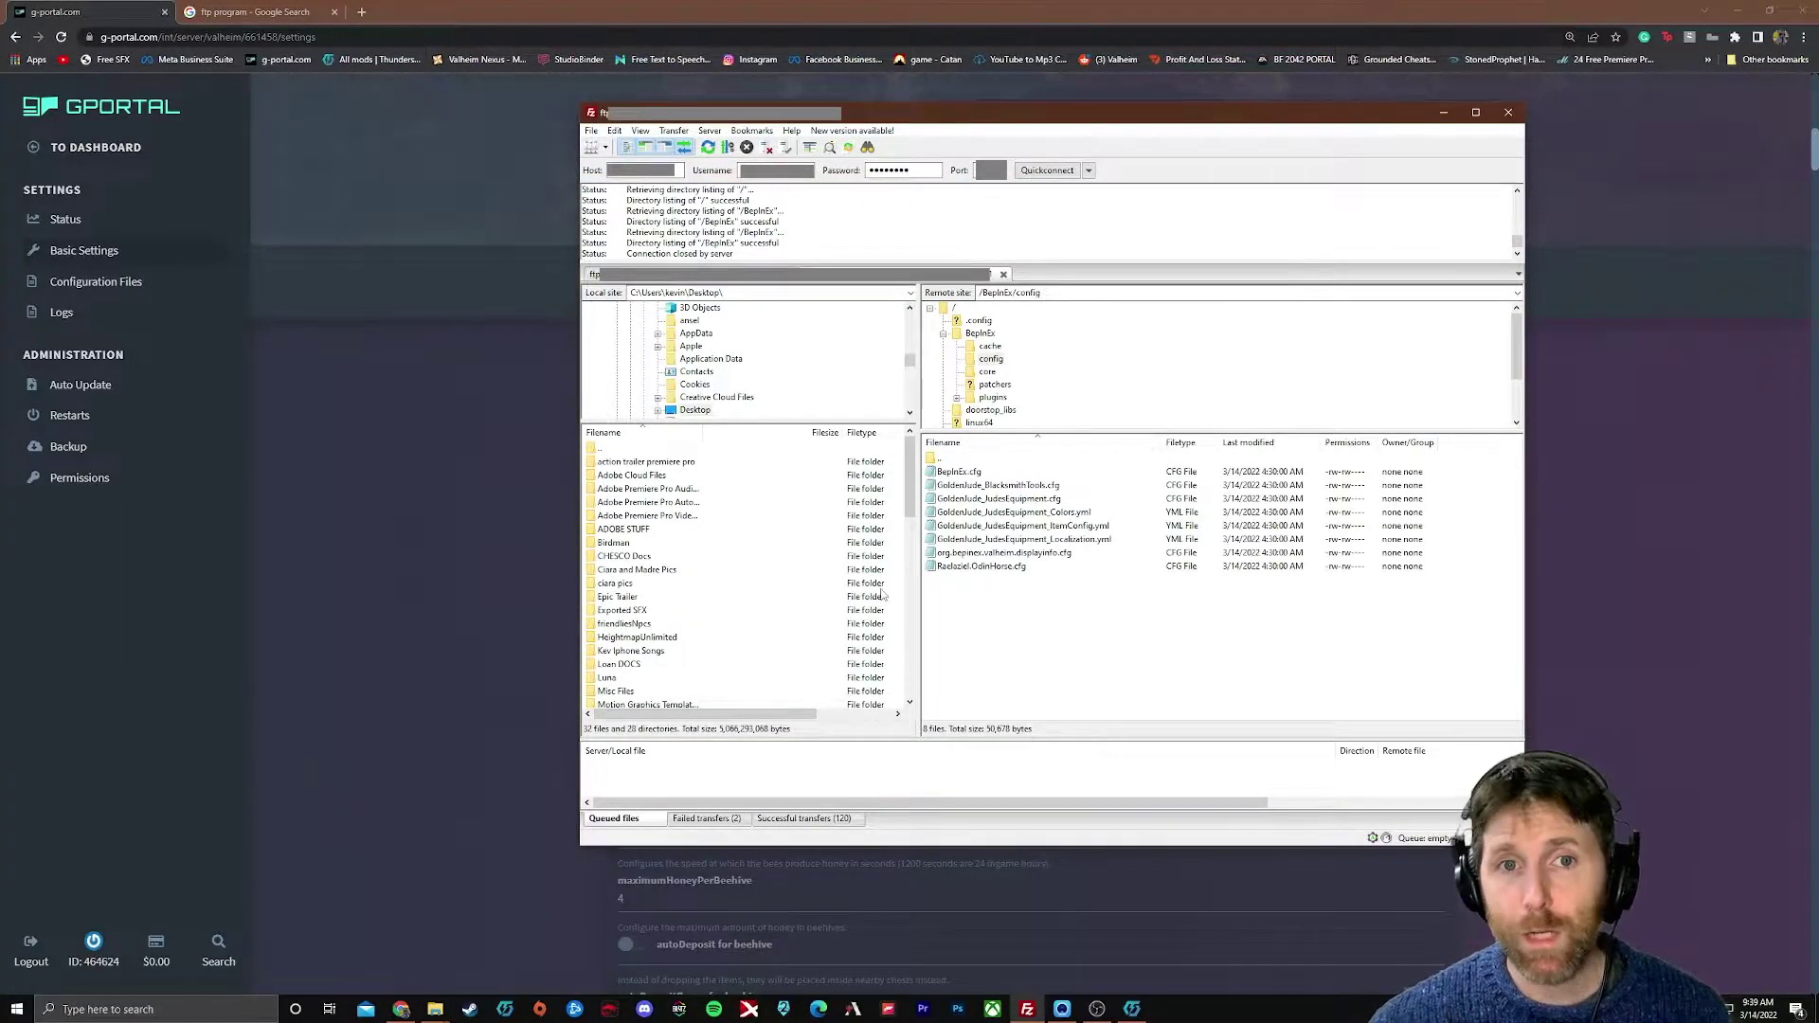
# - Bring the Valheim server's G-Portal Basic Settings page forward, showing it Online with the ValheimPlusMod settings
pyautogui.click(447, 525)
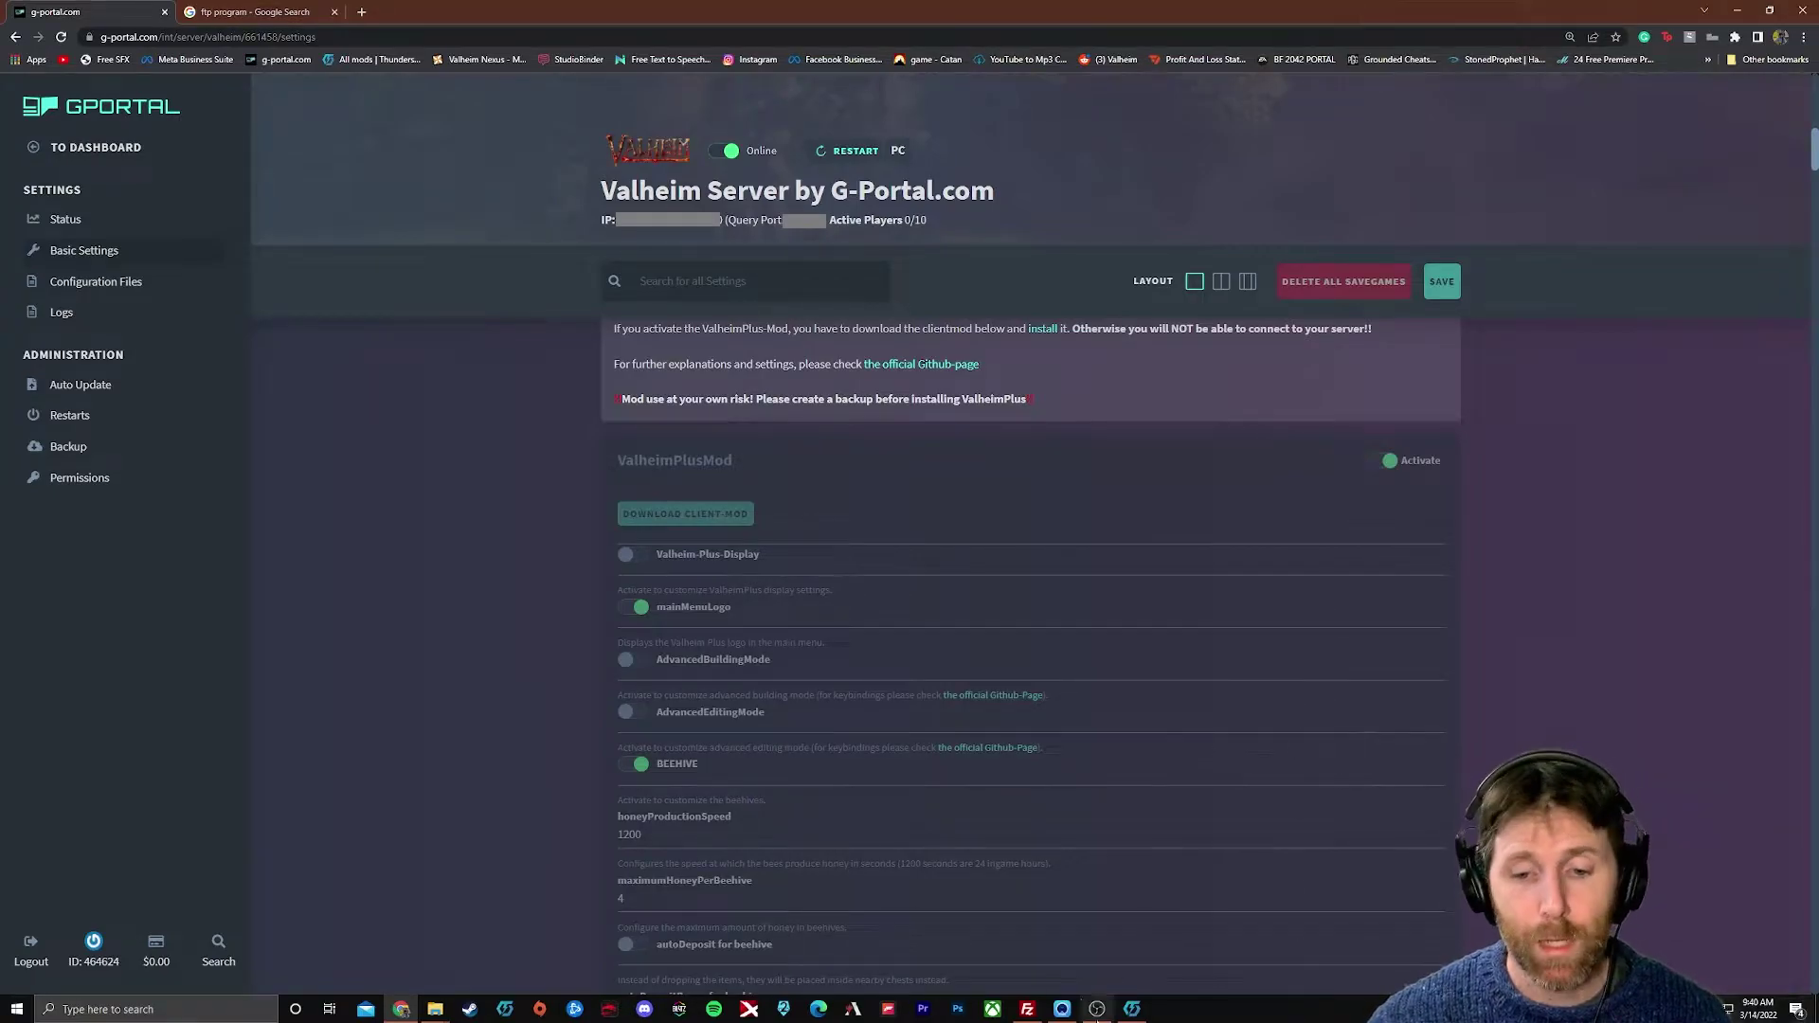
# - Start Valheim modded from Thunderstore Mod Manager, reaching the ValheimPlus menu with 5 BepInEx plugins
pyautogui.click(1132, 1009)
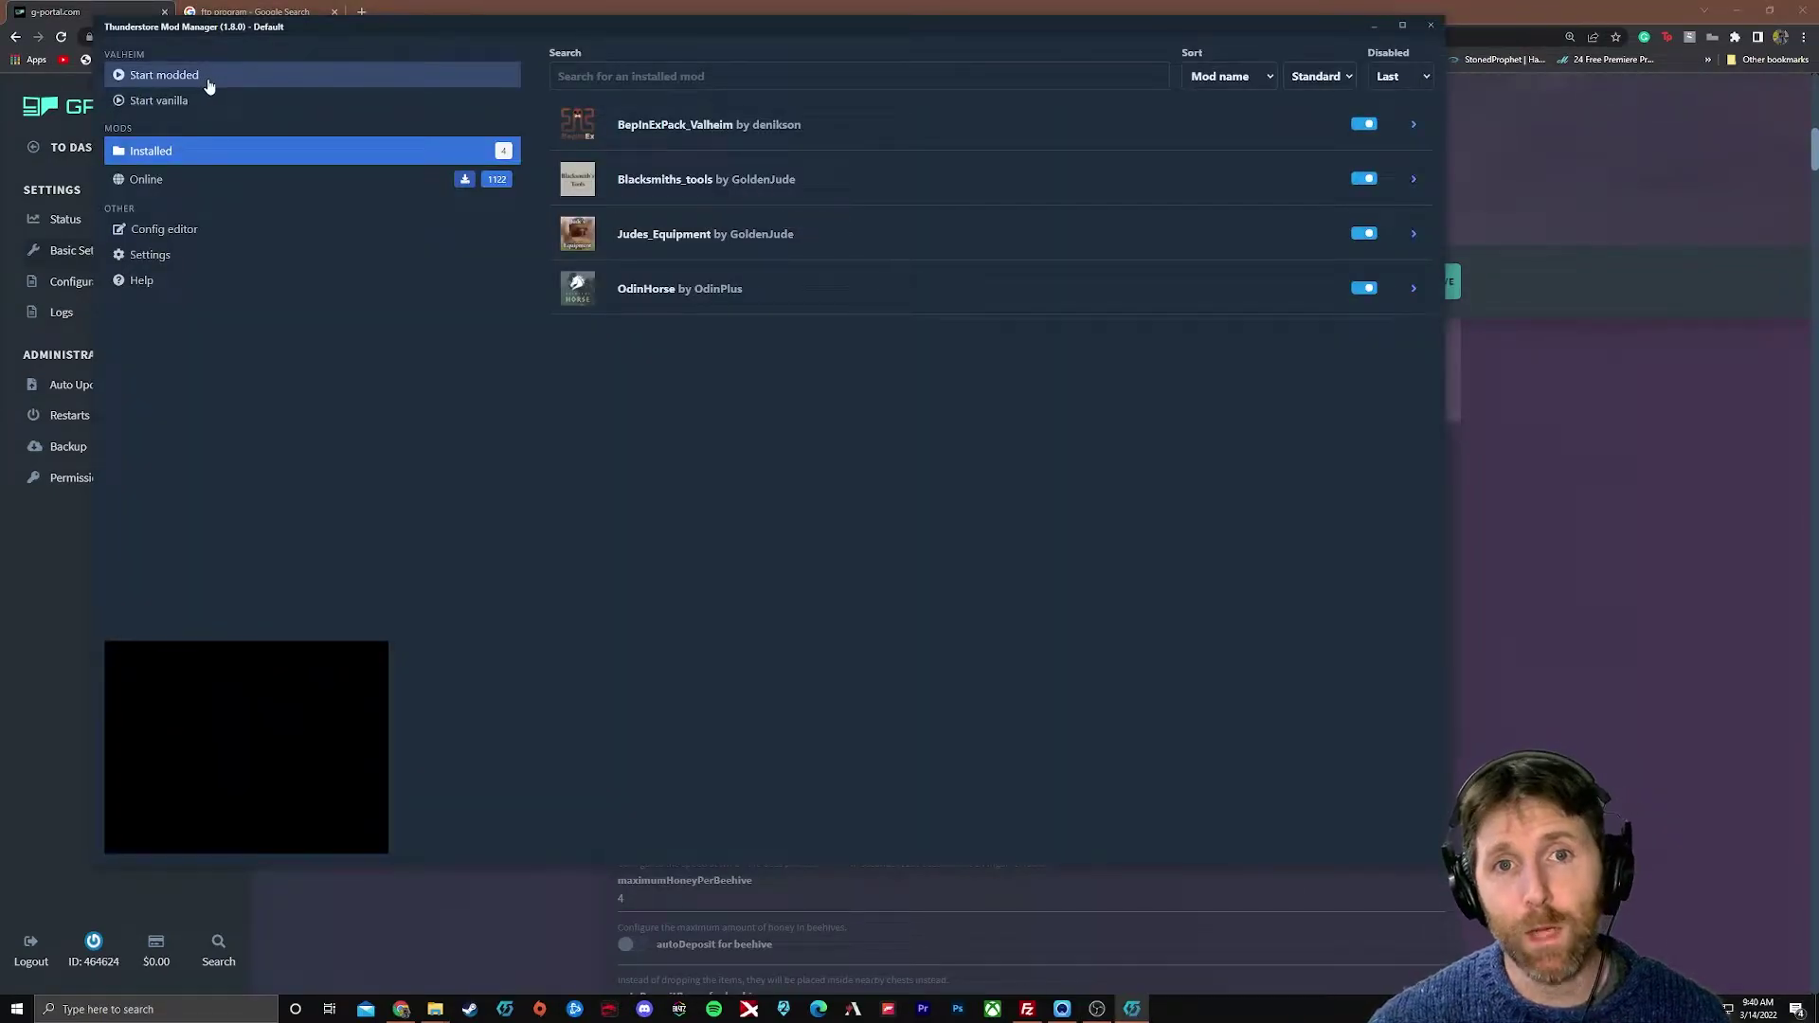
pyautogui.click(208, 84)
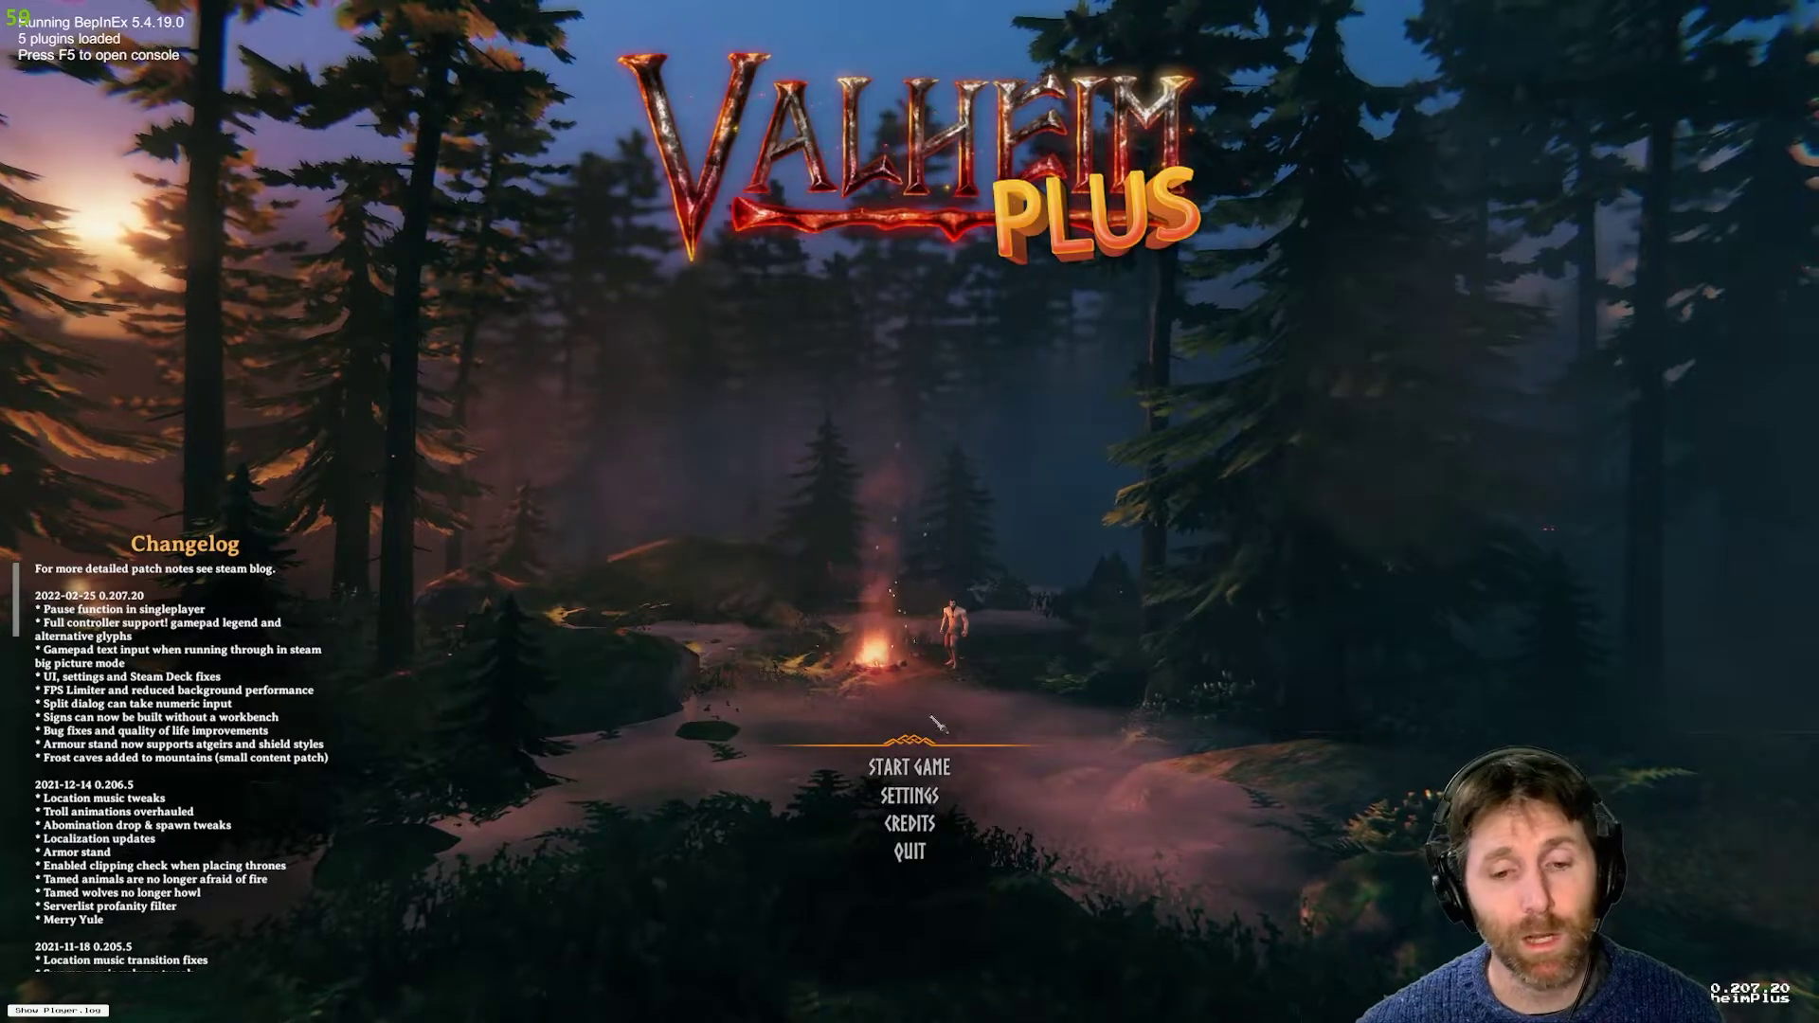
# - Start the game with the chosen character and open the Join IP dialog under Join Game
pyautogui.click(938, 780)
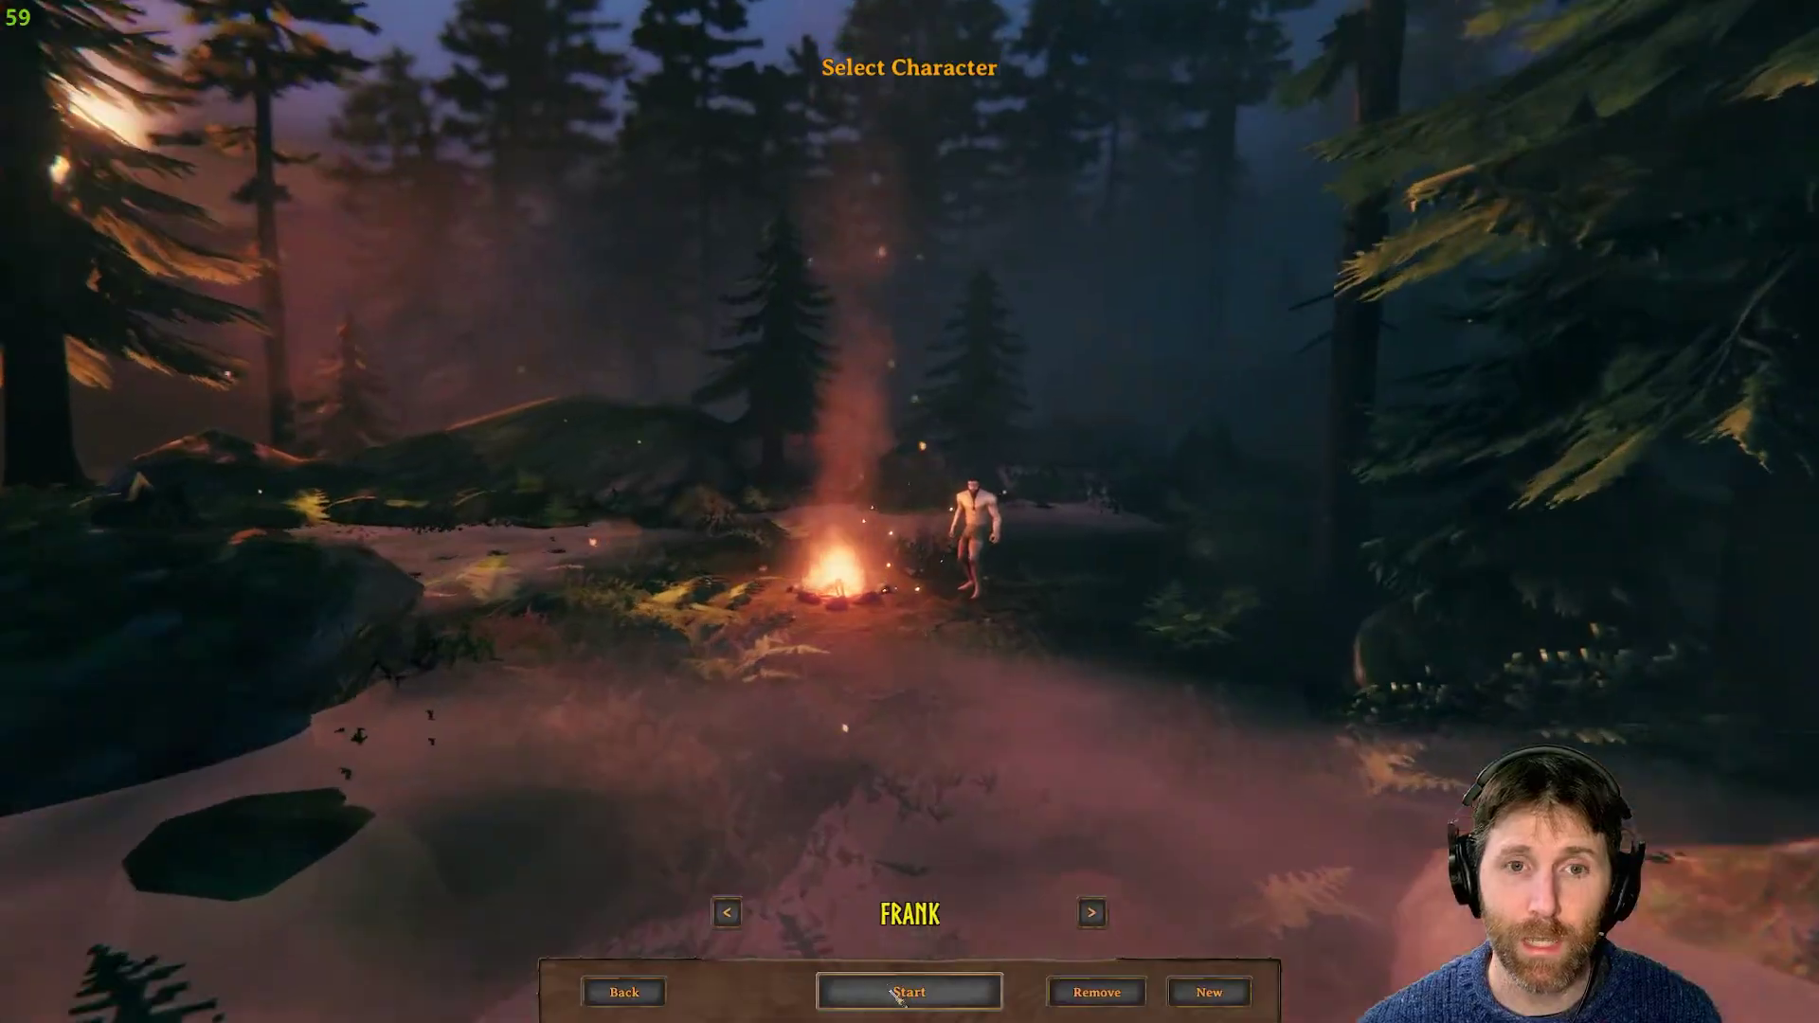
pyautogui.click(895, 992)
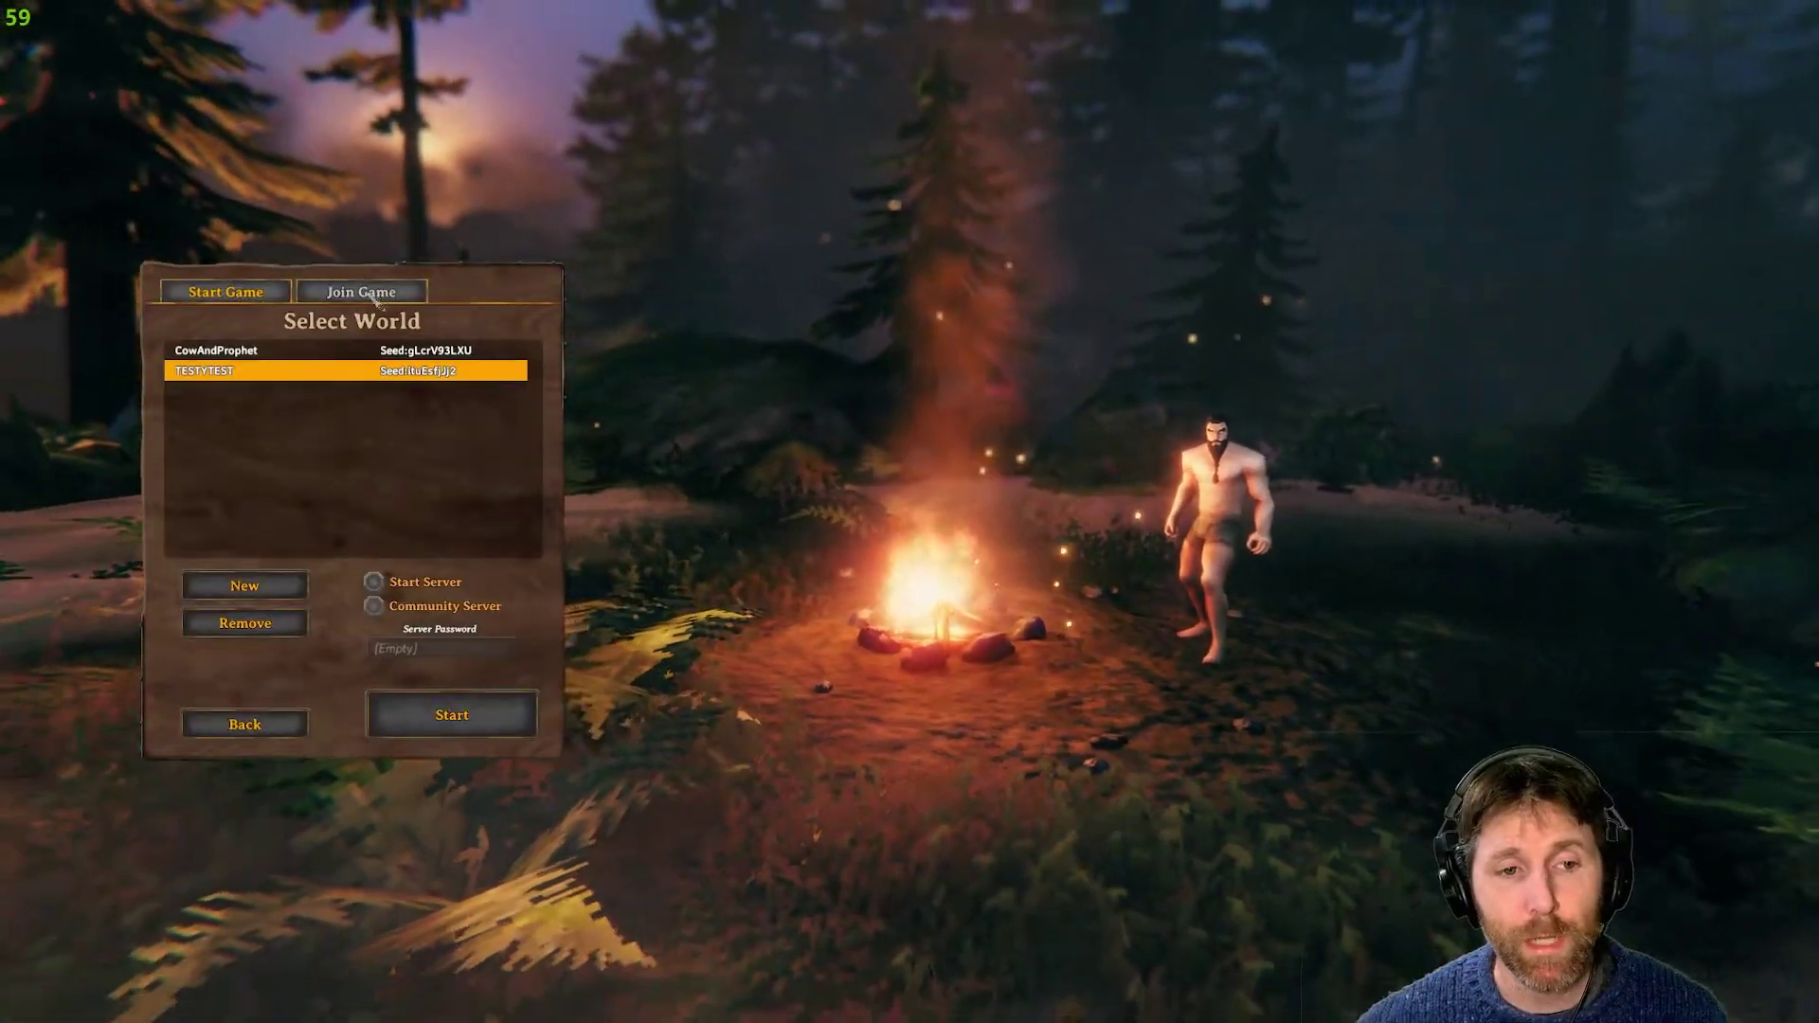
pyautogui.click(376, 296)
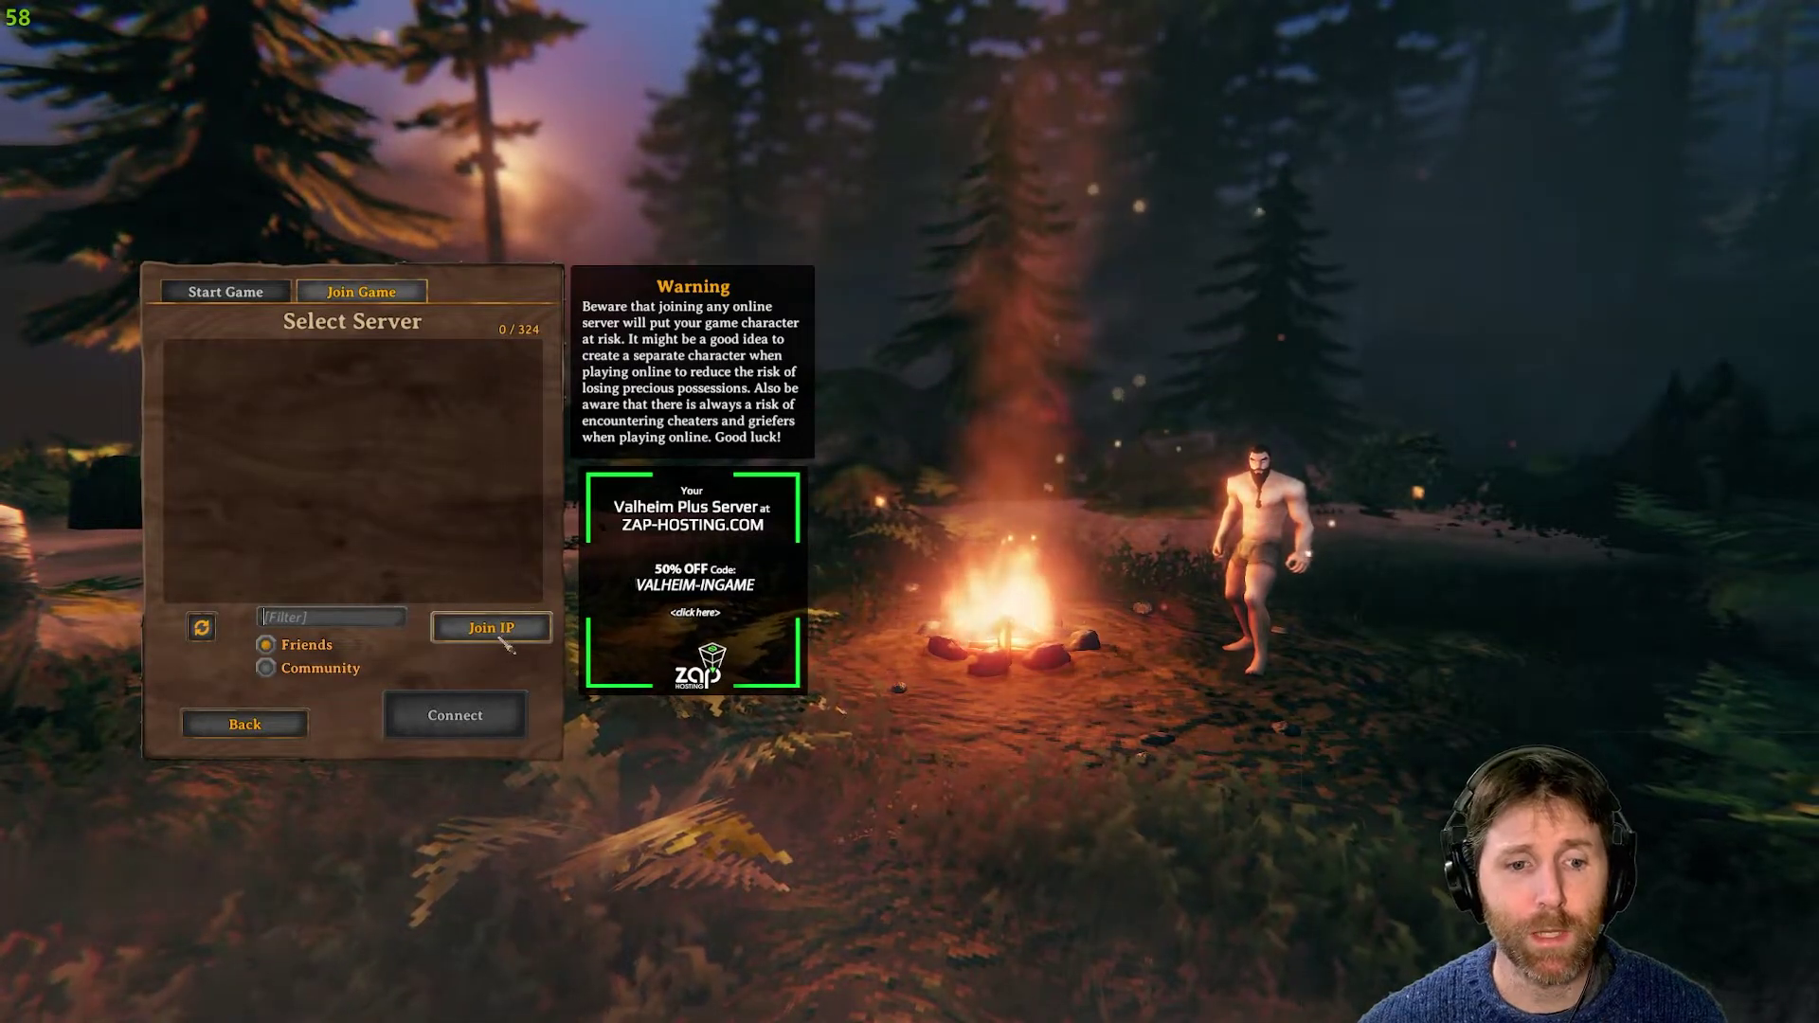
pyautogui.click(491, 627)
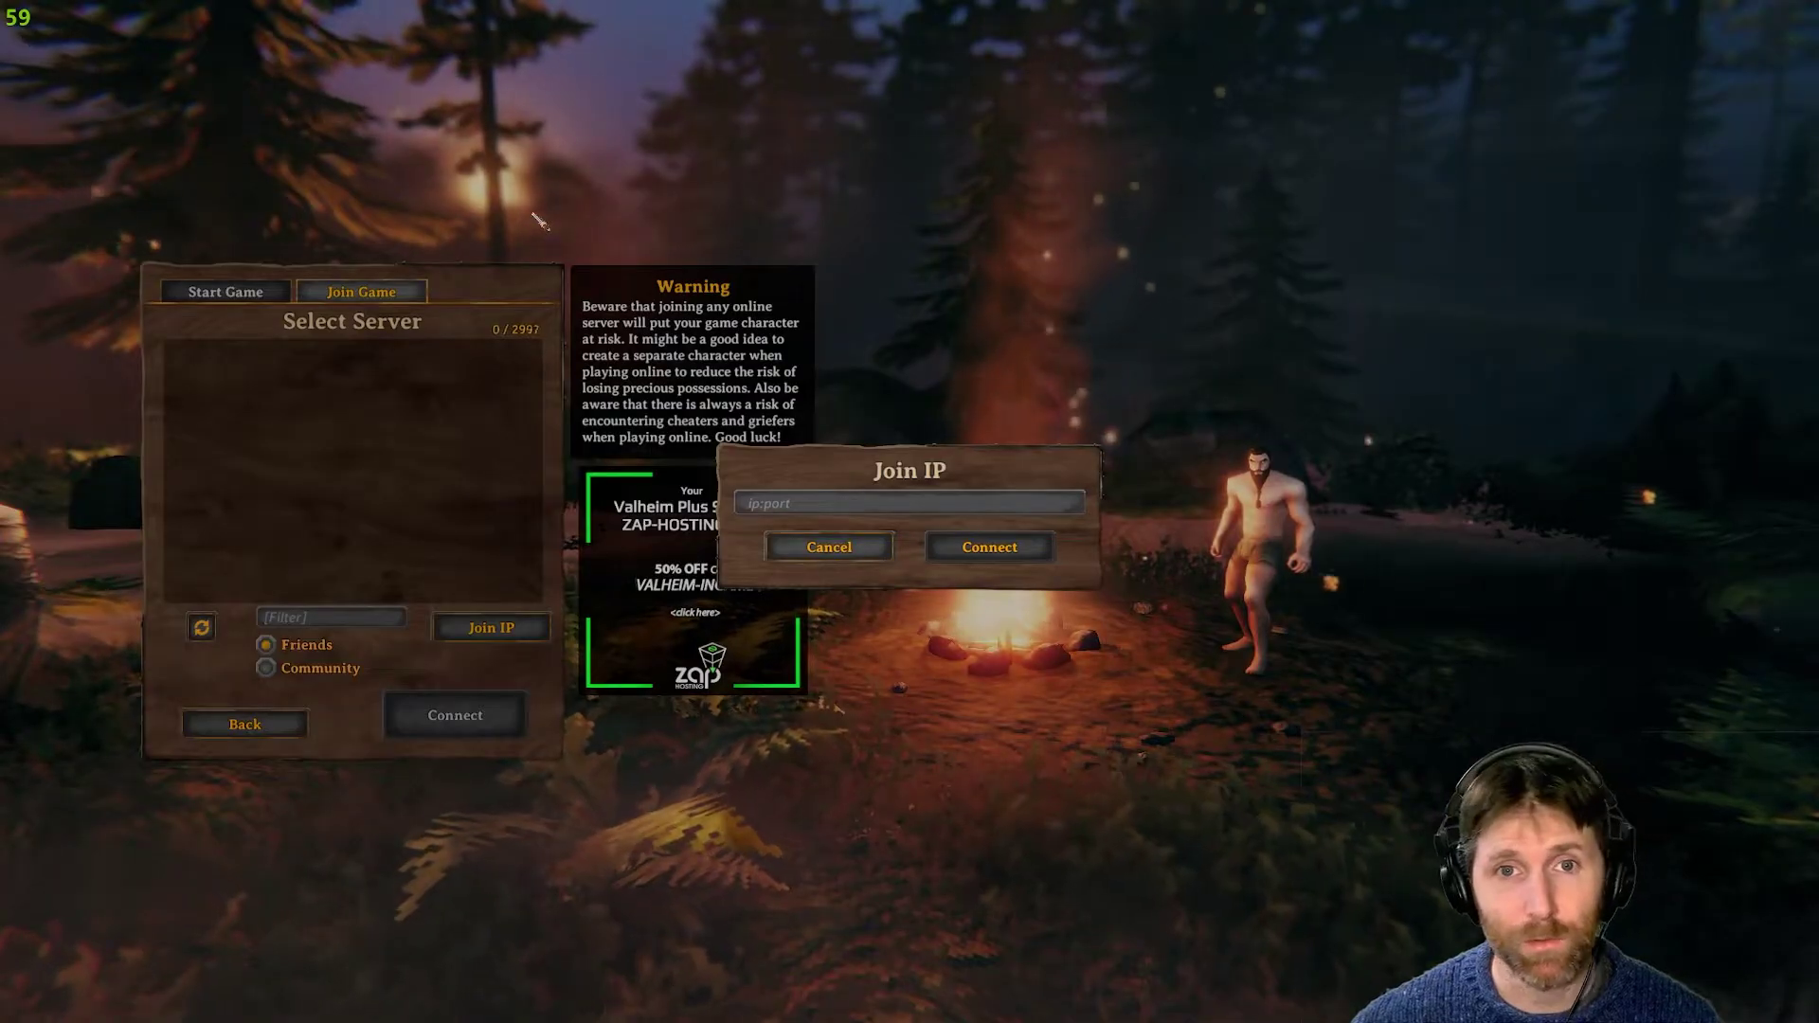
# - Copy the G-Portal server's IP and port from the browser and paste it into the address field
pyautogui.hotkey('alt', 'Tab')
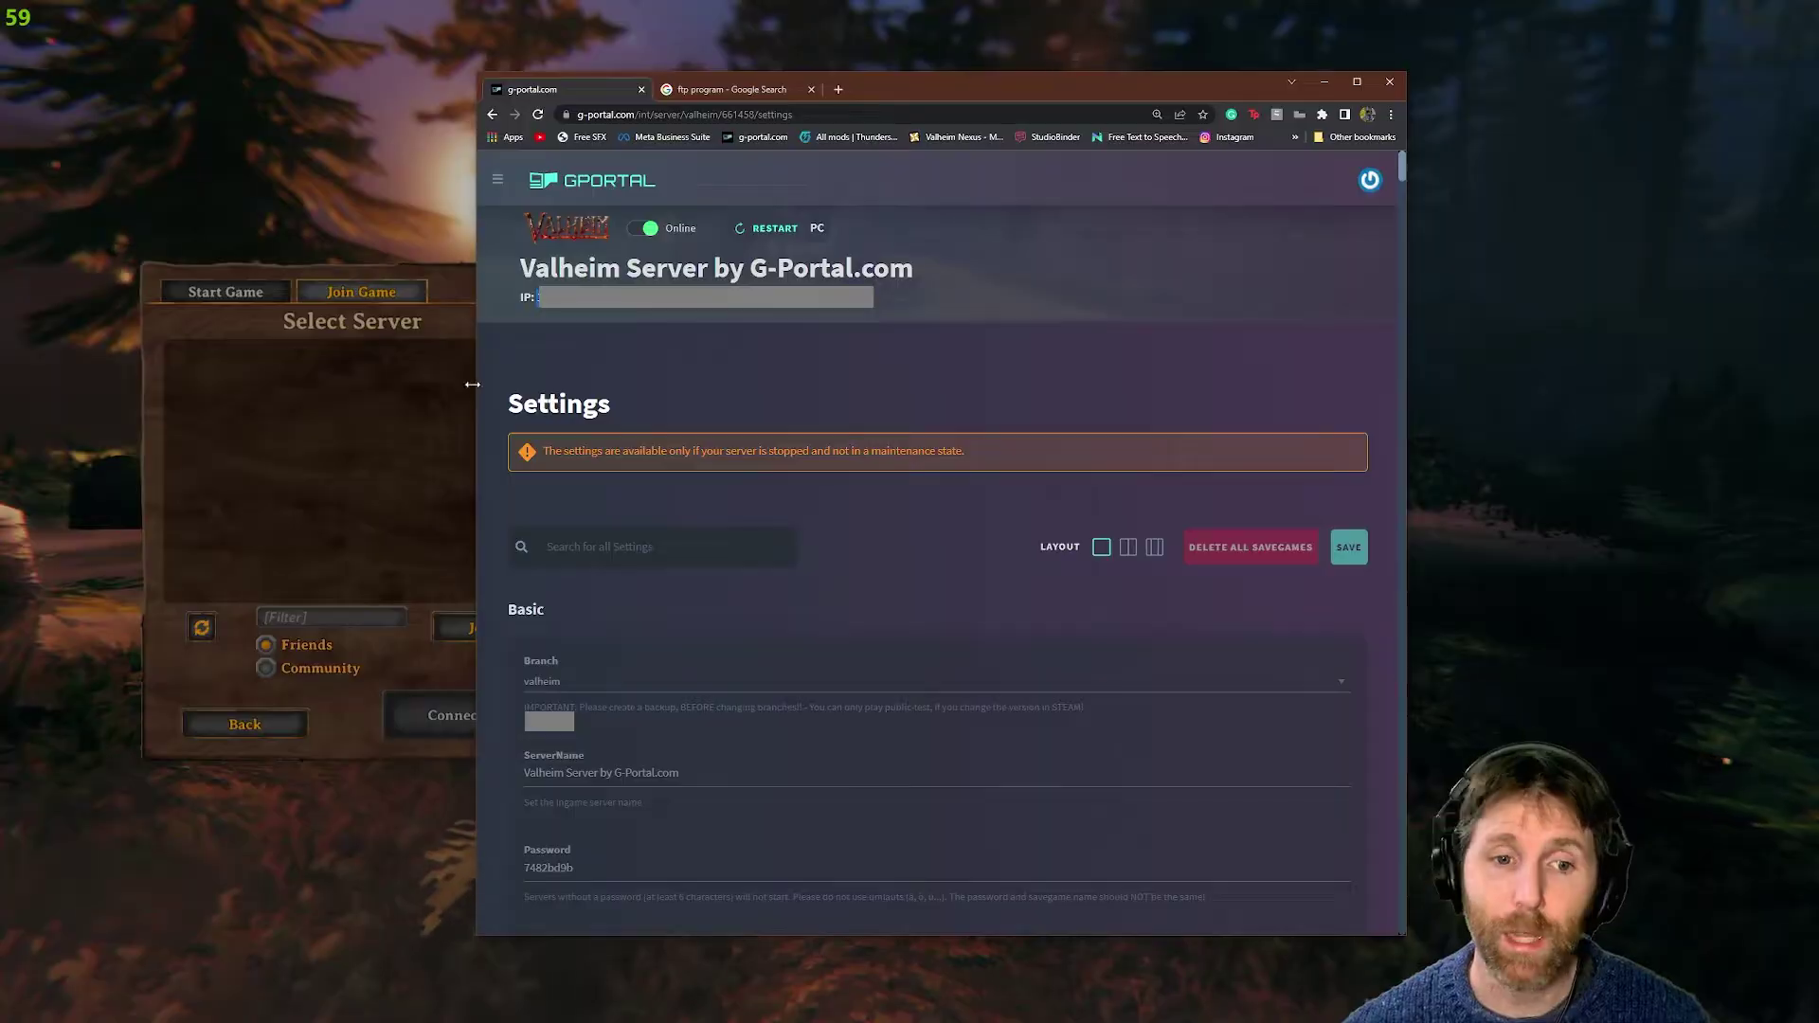
pyautogui.hotkey('alt', 'Tab')
pyautogui.click(834, 507)
pyautogui.hotkey('ctrl', 'v')
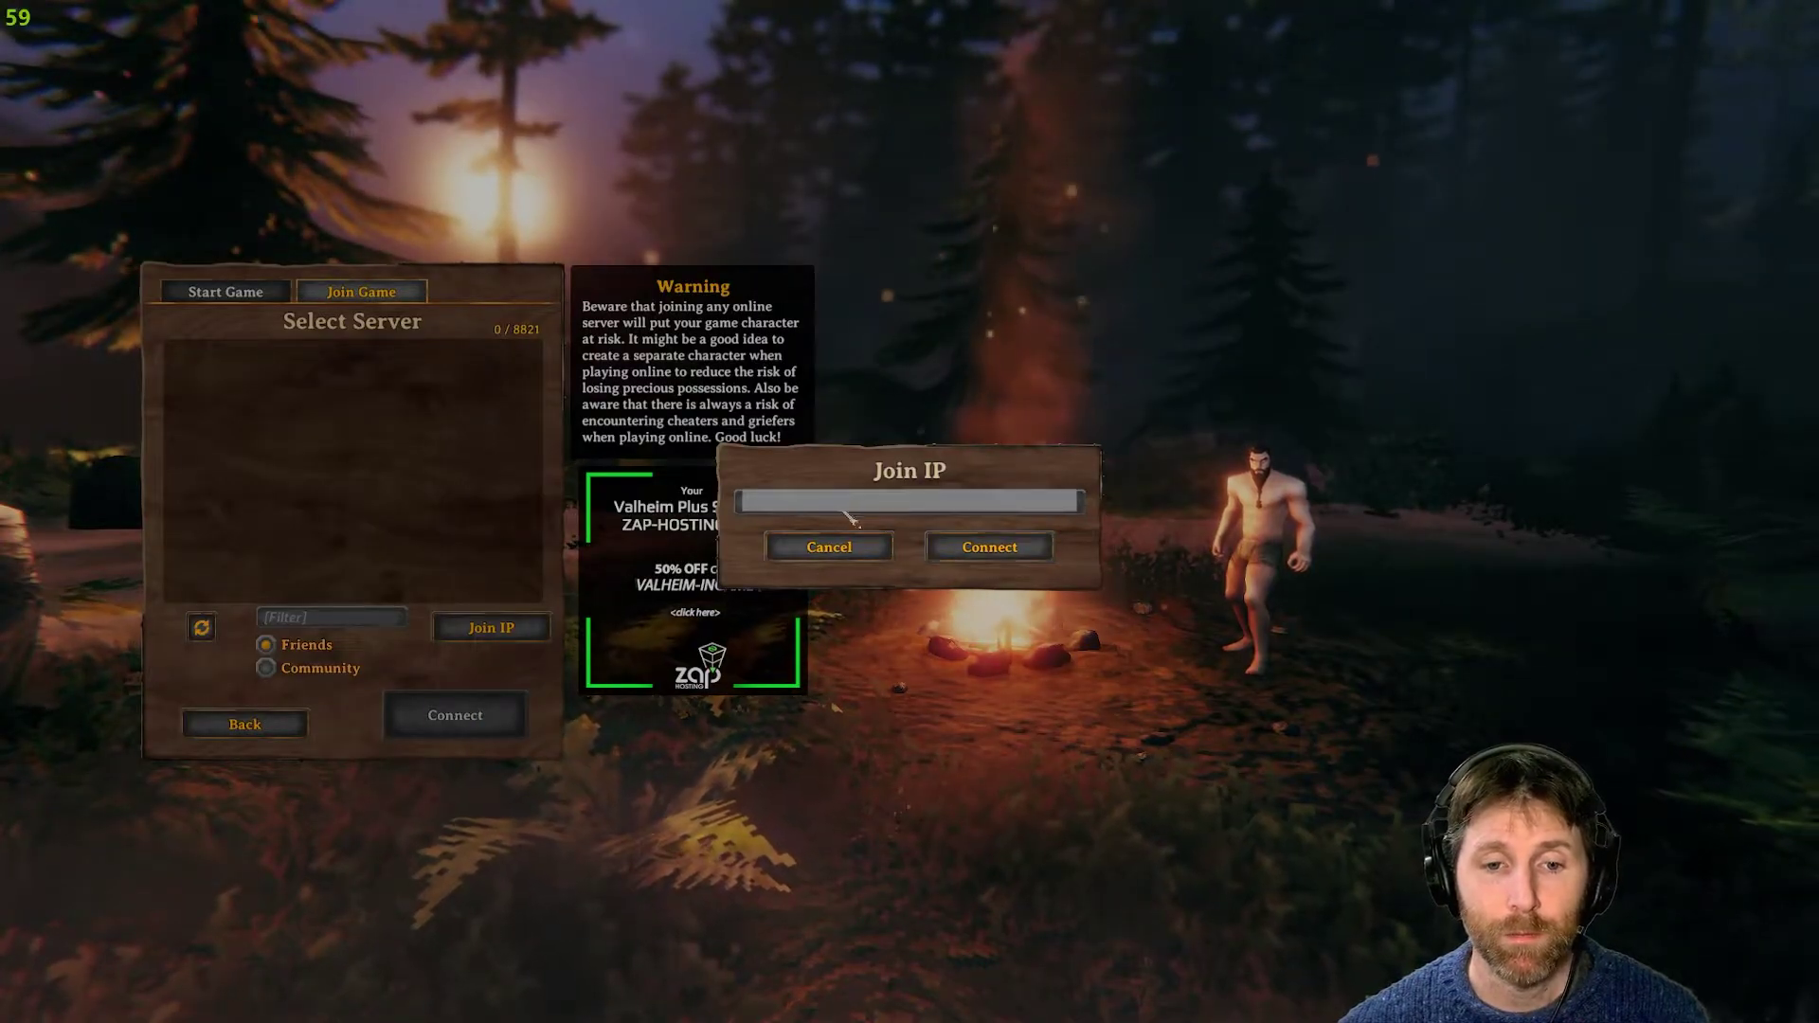